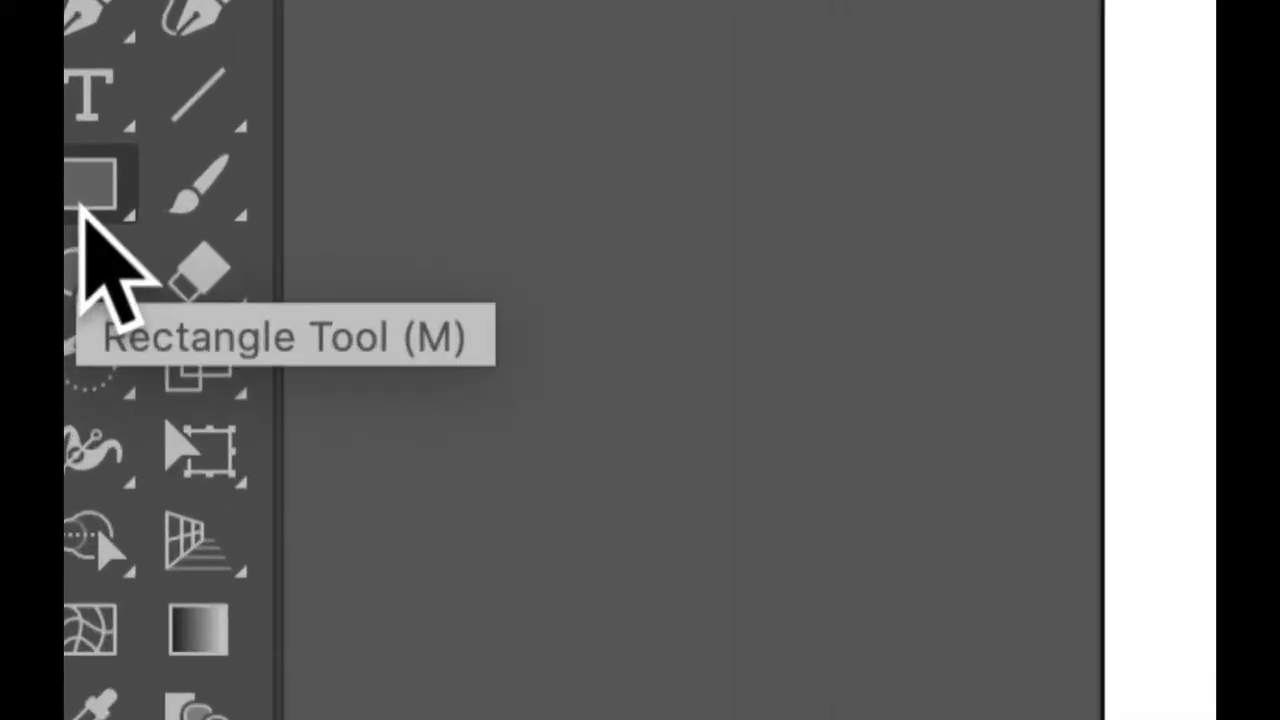
Switch between the Rectangle and Shaper tools, then reveal the Rectangle tool's flyout of shape tools
left_click(157, 200)
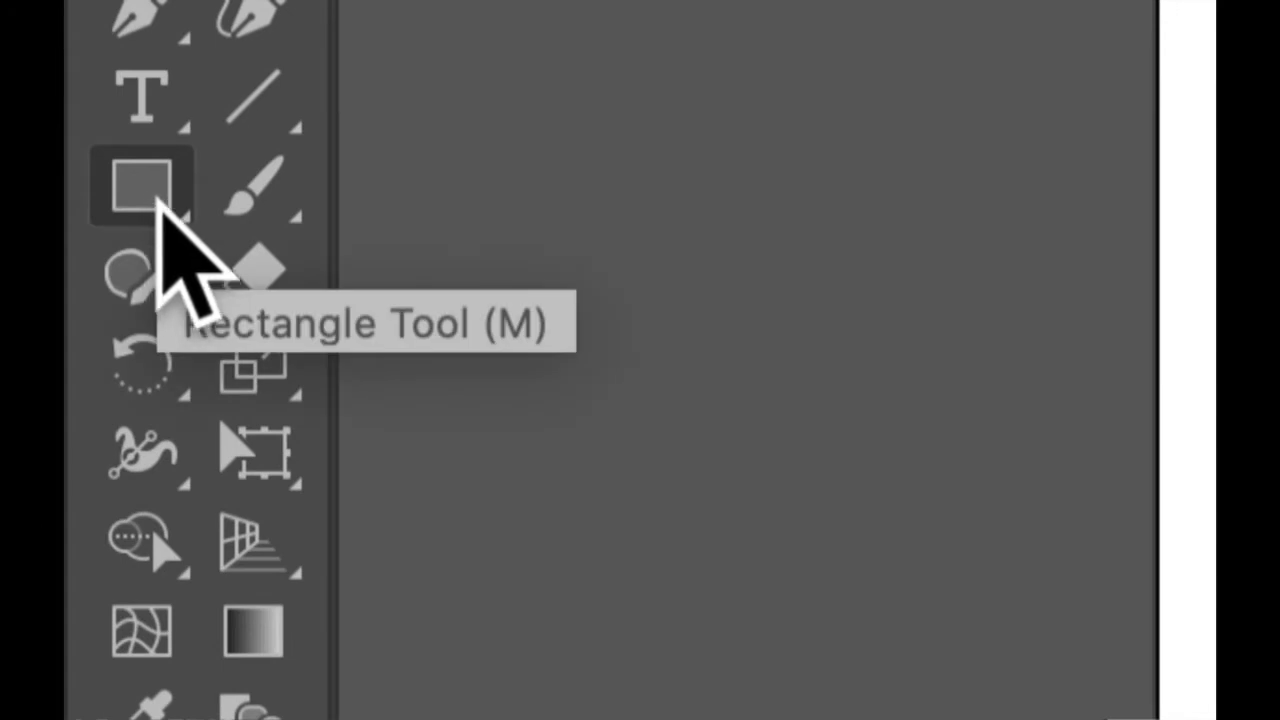
left_click(184, 224)
left_click(171, 218)
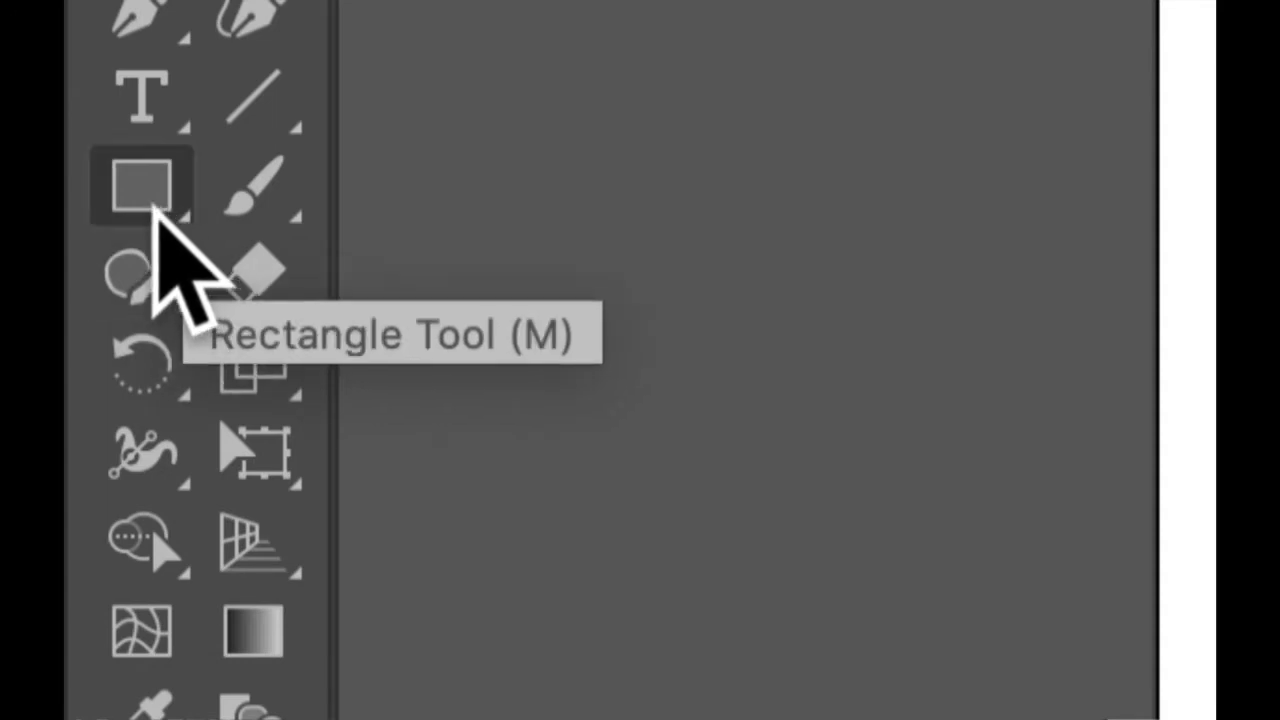
left_click(186, 243)
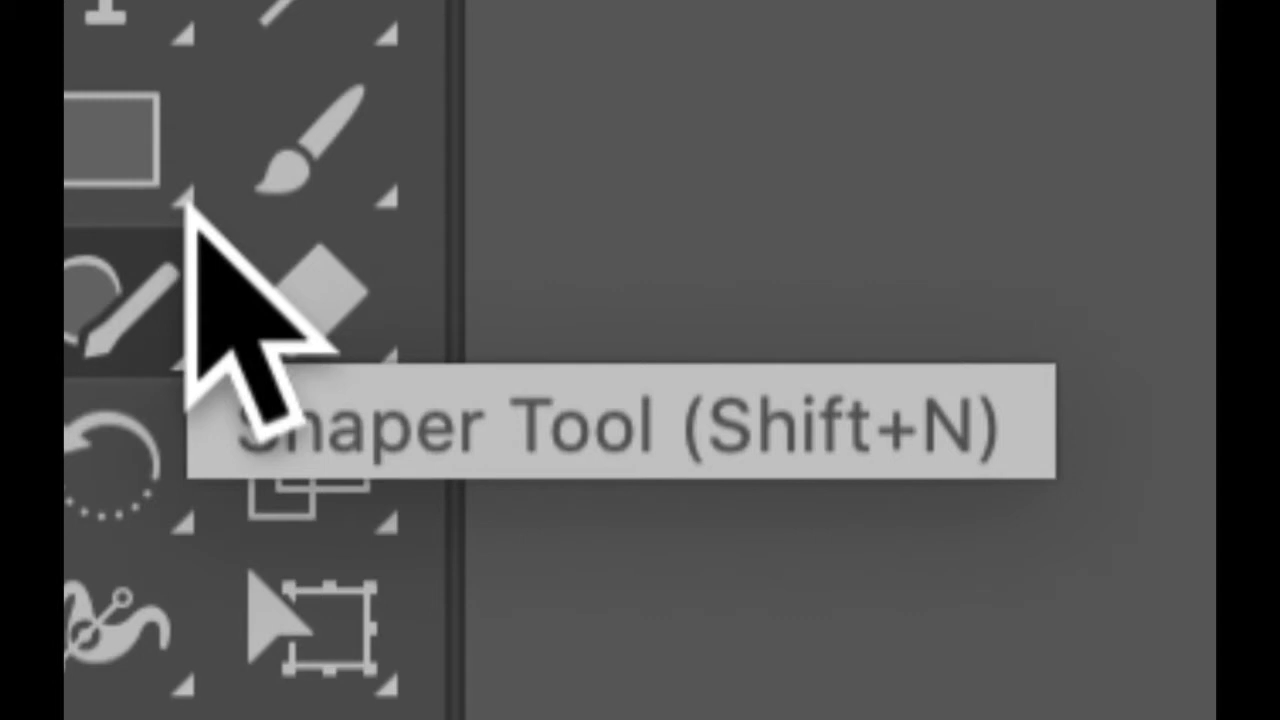
left_click(186, 198)
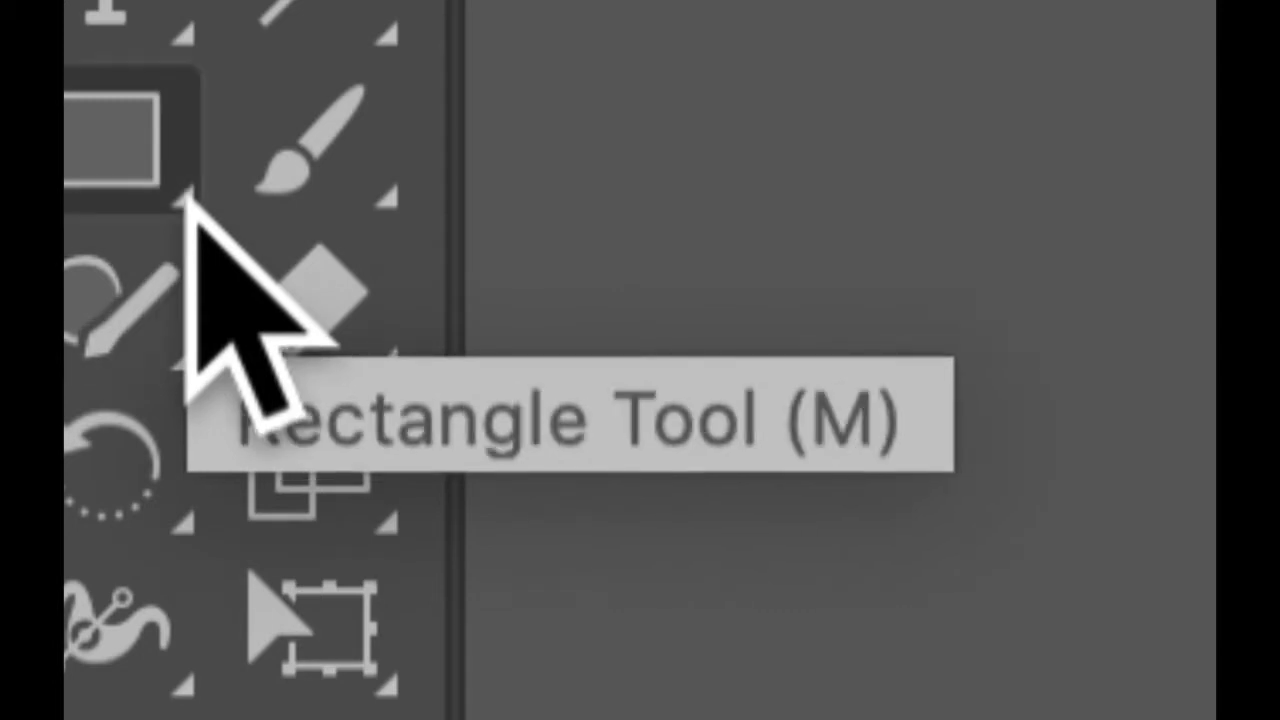
left_click(105, 150)
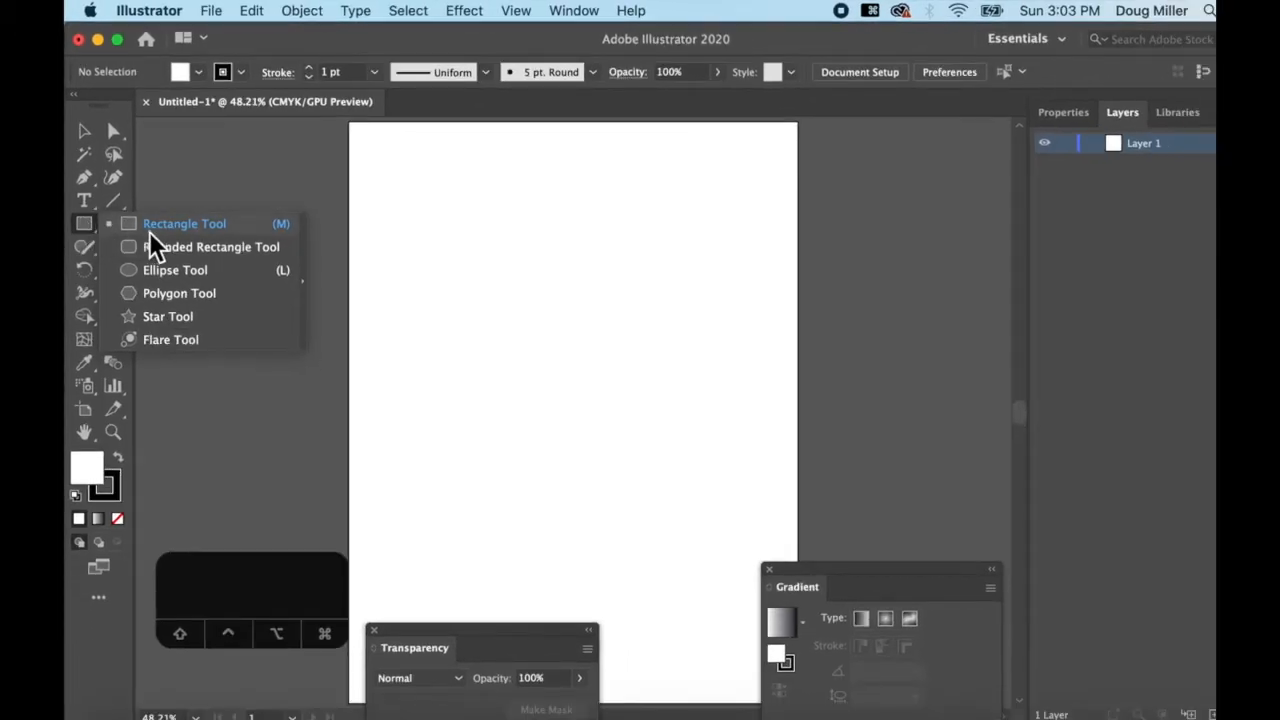
Try the Ellipse tool, return to the Rectangle tool and draw a rectangle at the artboard's upper left
left_click(87, 225)
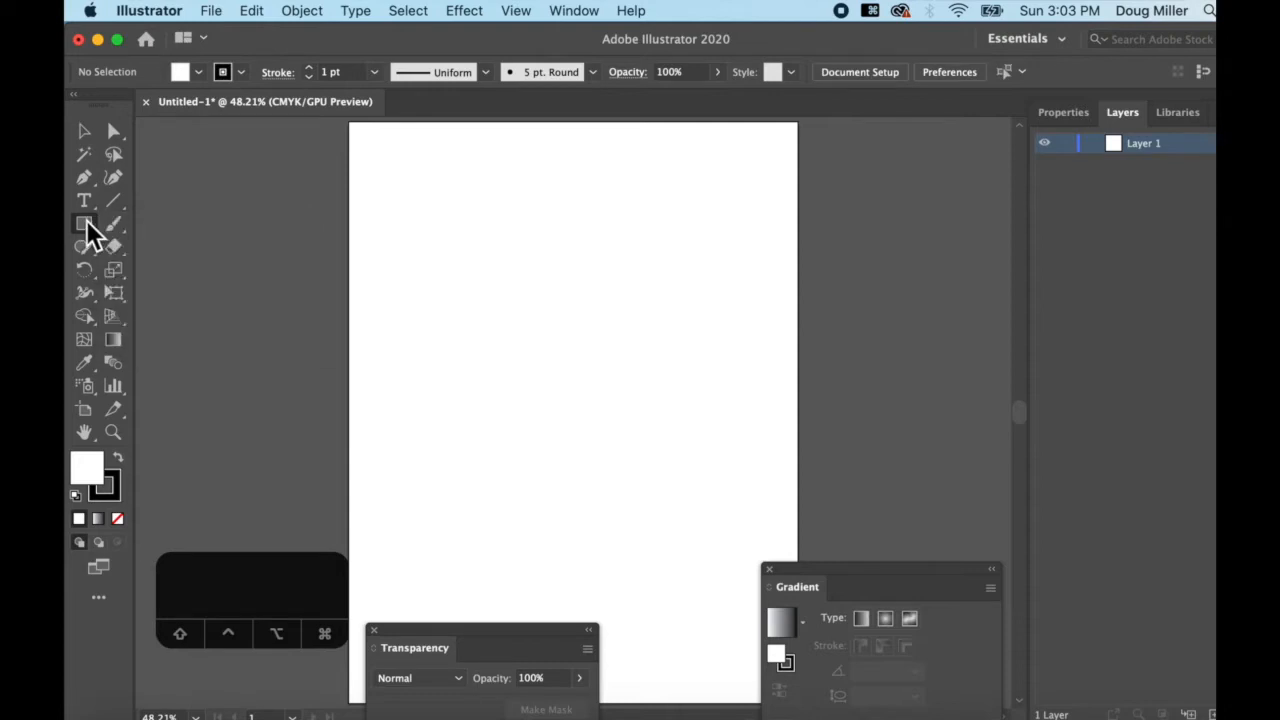
left_click(88, 226)
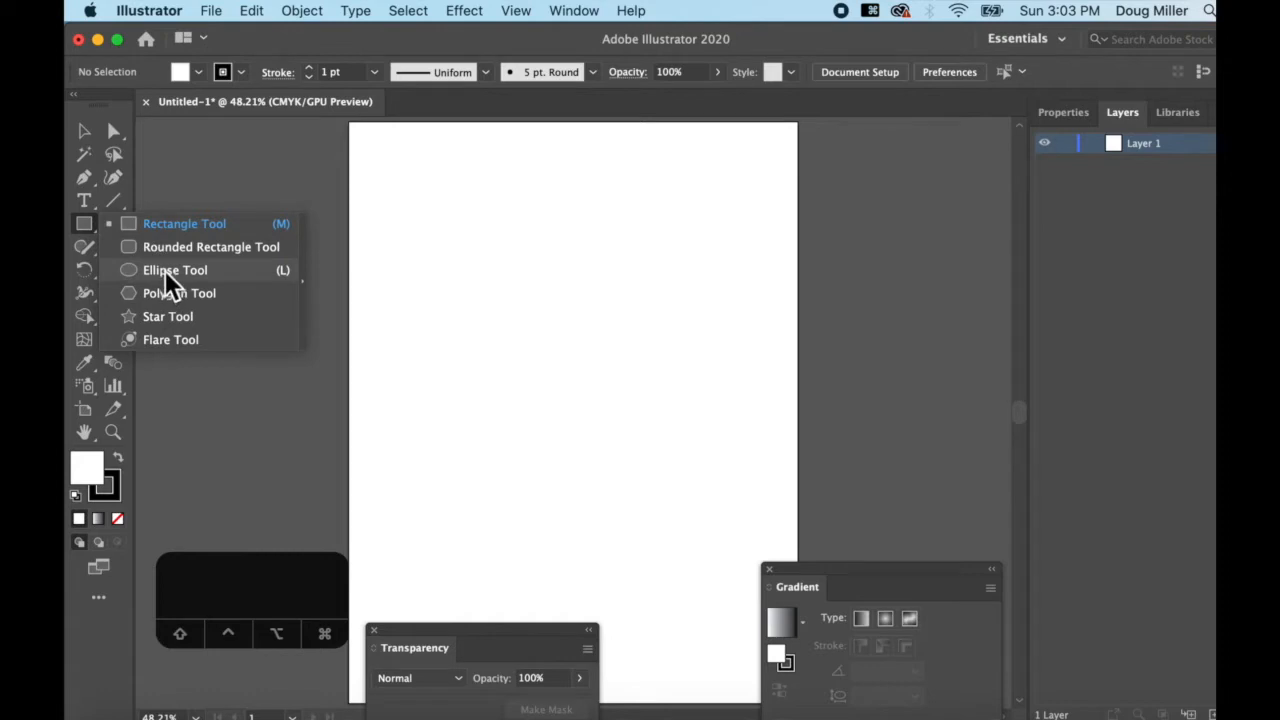
left_click(165, 268)
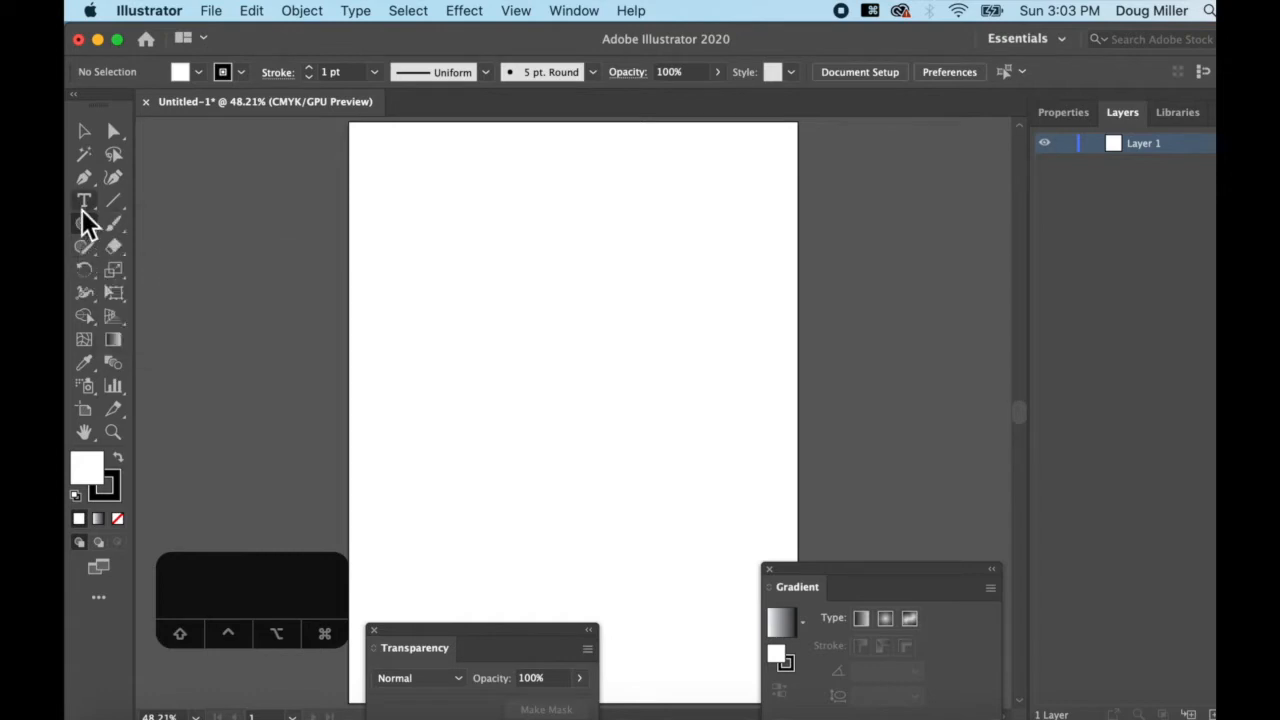
left_click(84, 225)
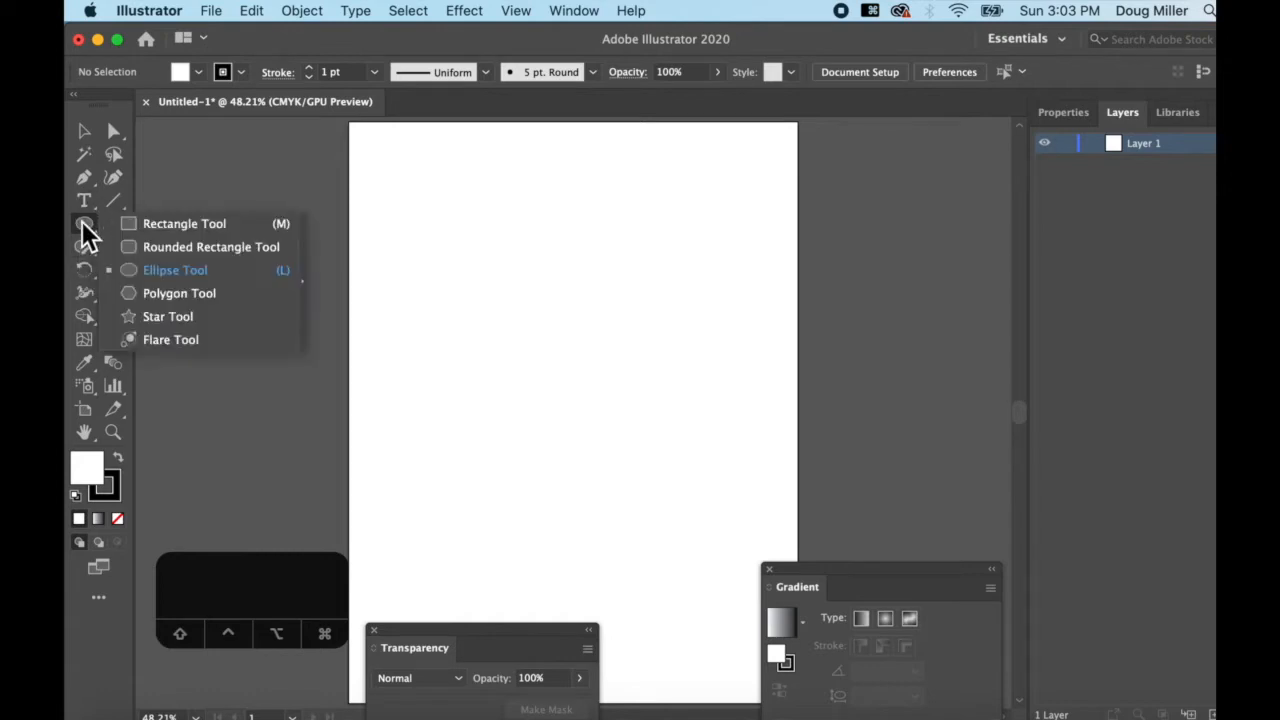
left_click(152, 226)
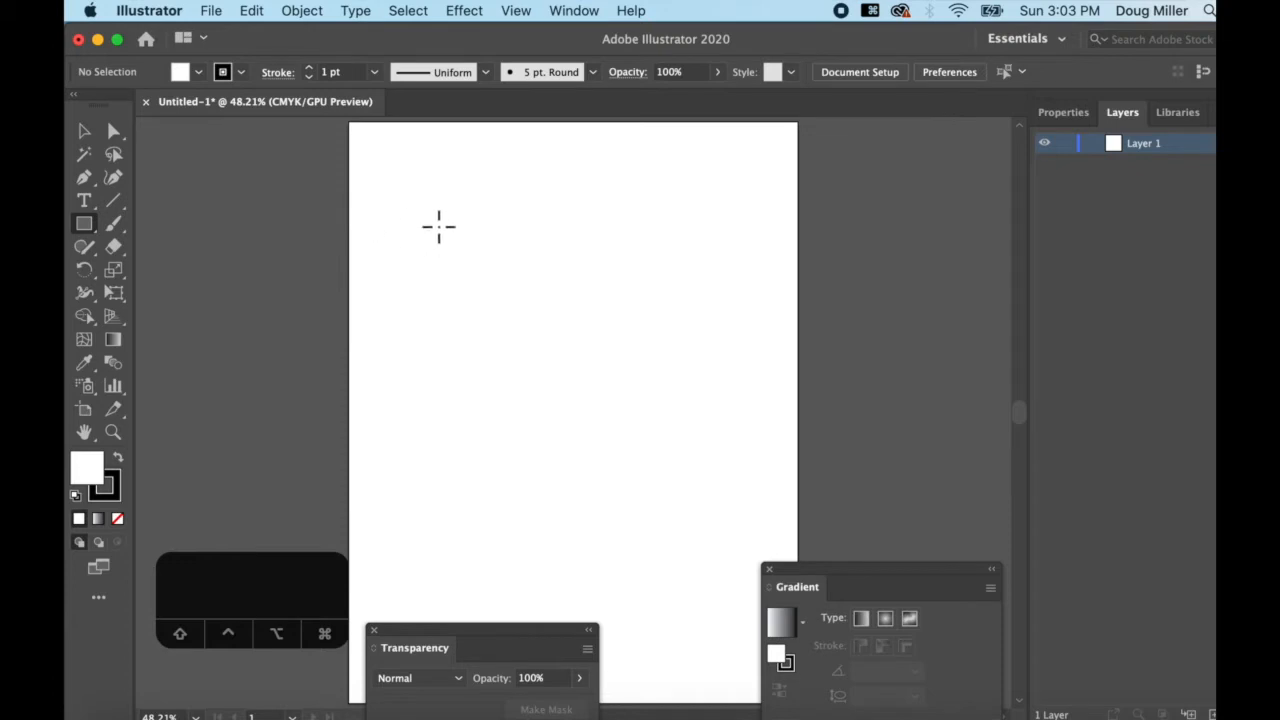
left_click_drag(383, 180, 629, 373)
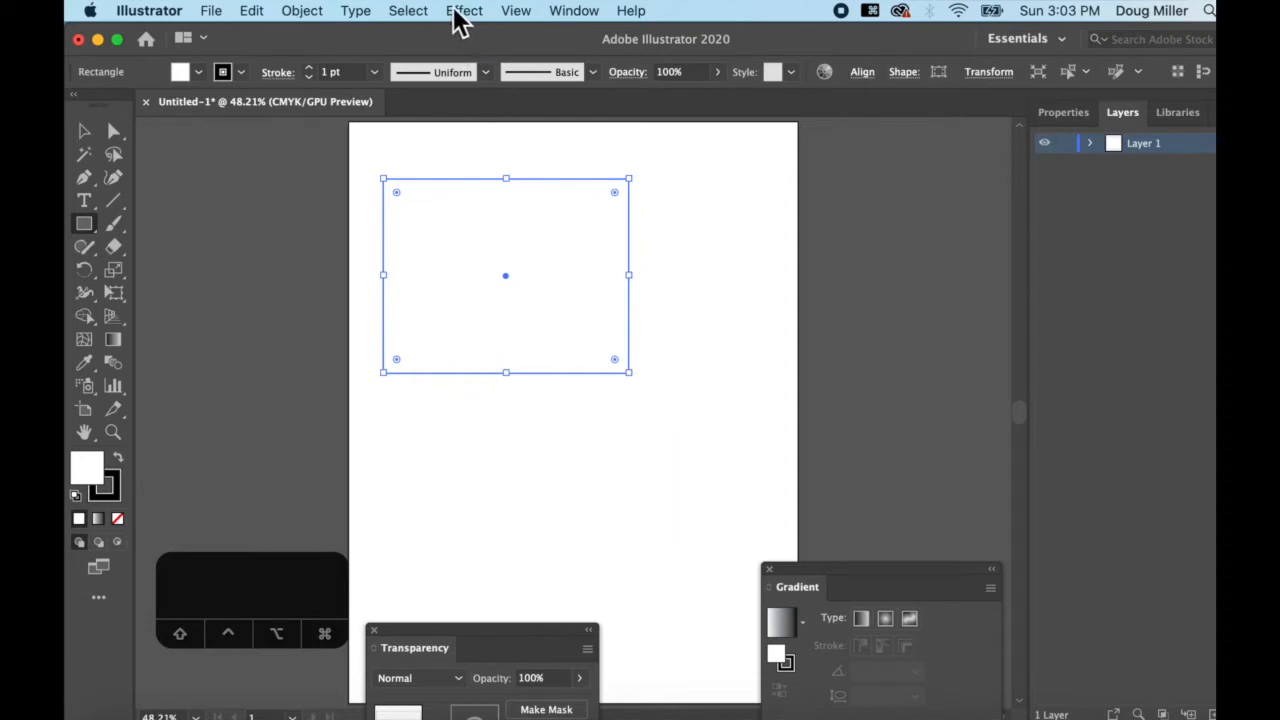
Hide the bounding box and draw a second rectangle overhanging the artboard's right edge
left_click(518, 12)
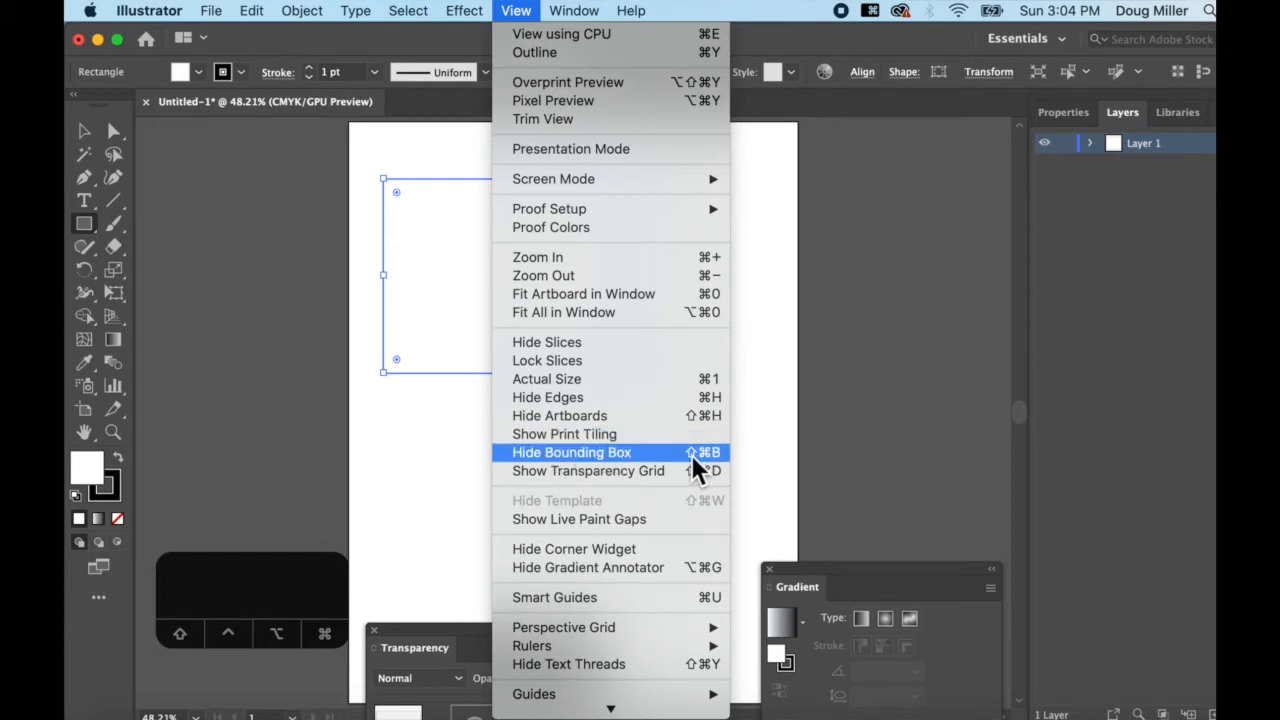
left_click(589, 451)
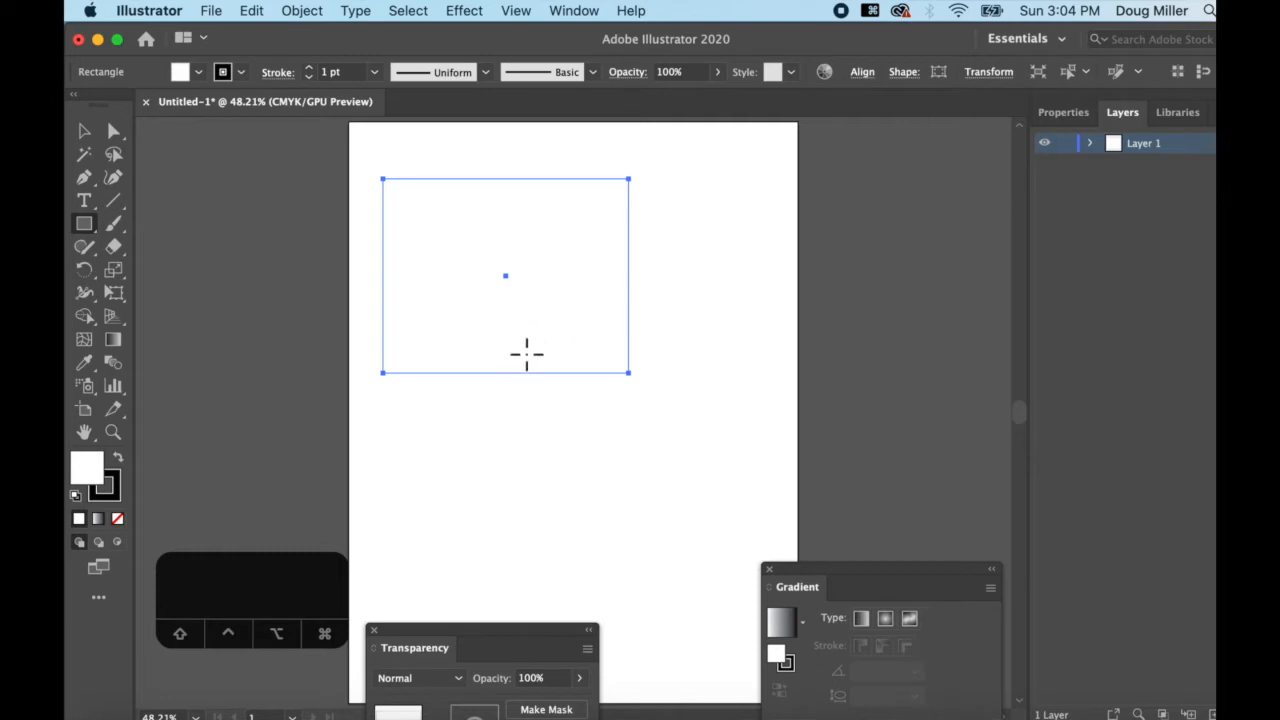
left_click_drag(643, 241, 830, 389)
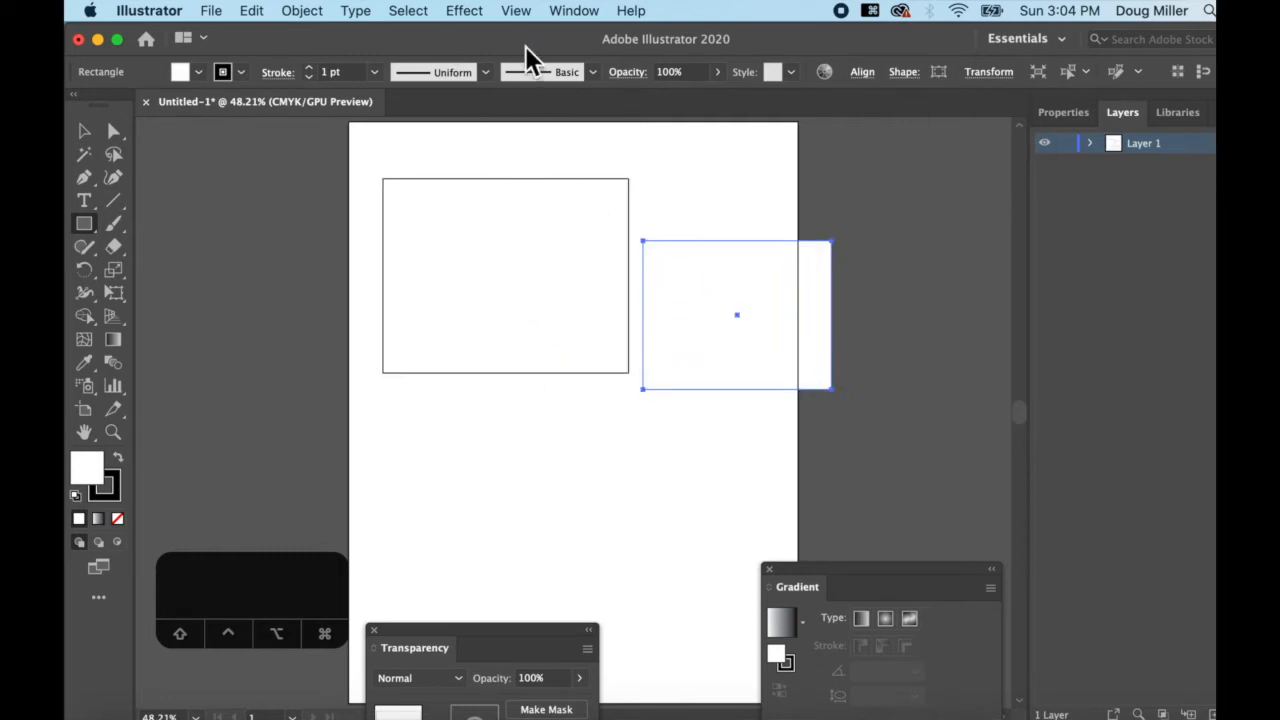
left_click(516, 14)
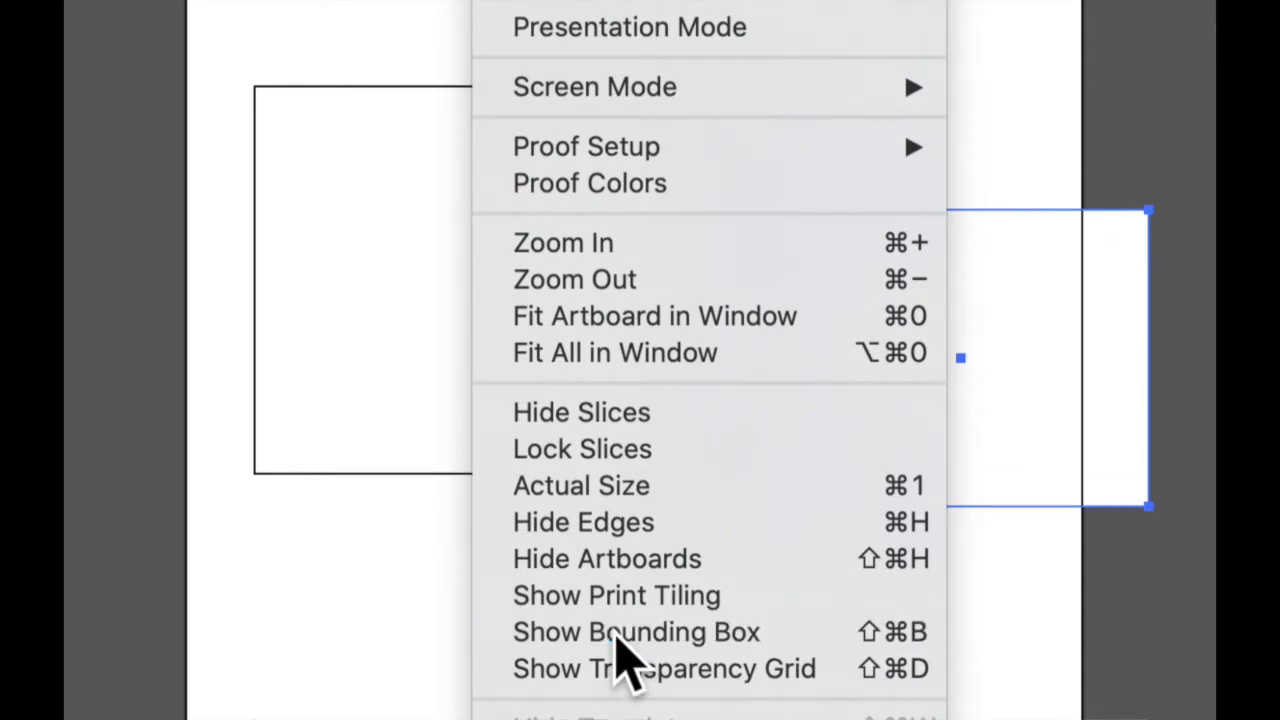
Show the bounding box, rotate the right rectangle to about 317.81°, enlarge it, and draw an overlapping square
left_click(617, 638)
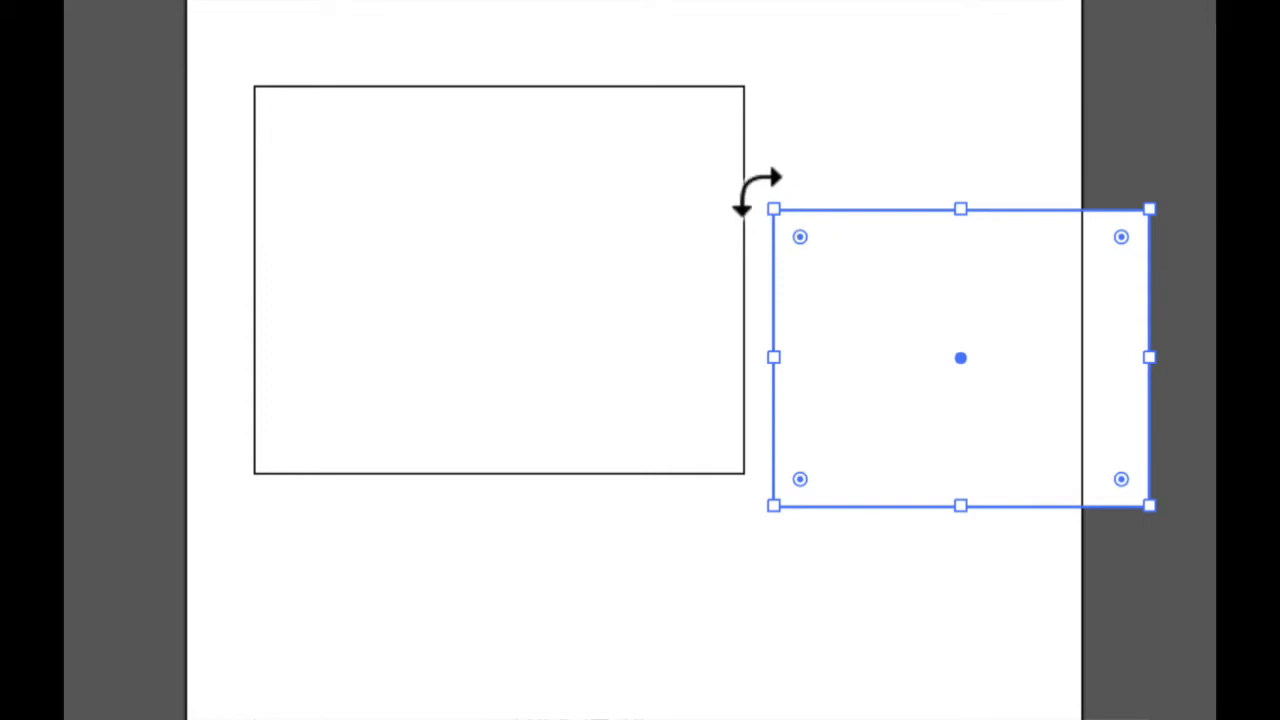
left_click_drag(758, 192, 863, 70)
left_click_drag(1050, 186, 1090, 138)
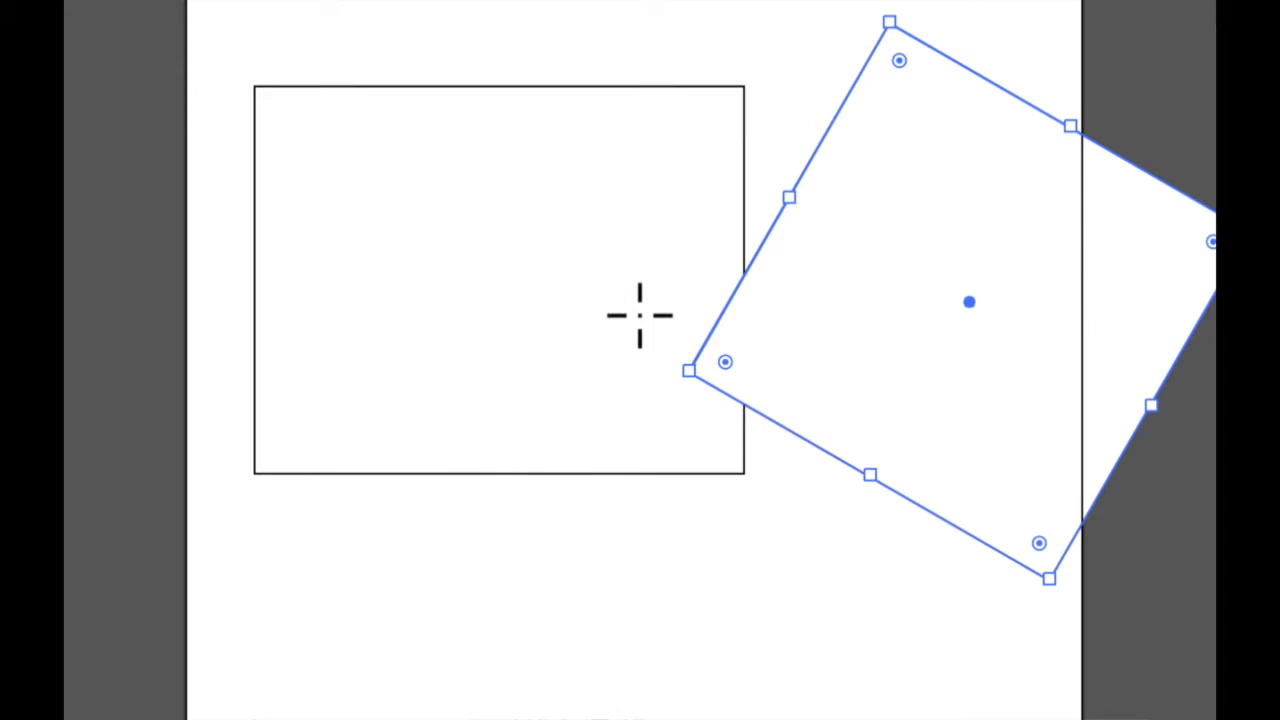
left_click_drag(559, 227, 912, 538)
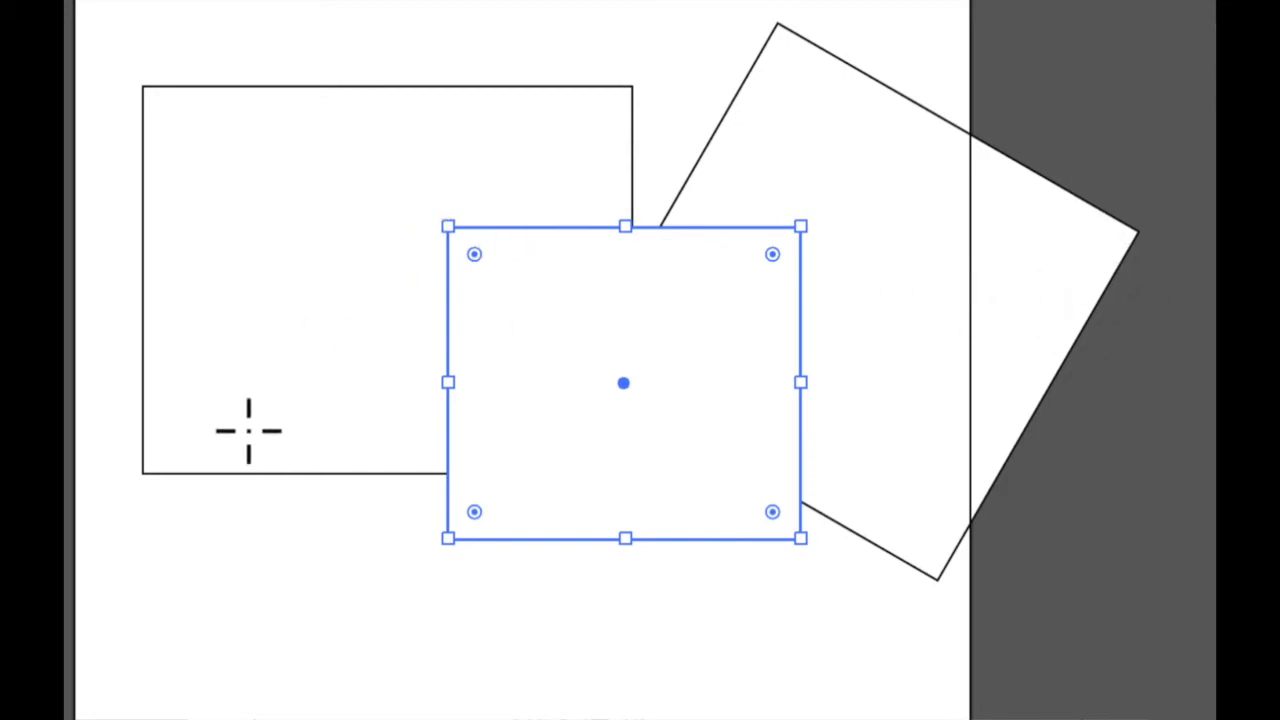
Draw a small rectangle below the left one, then select all shapes and delete them
left_click_drag(260, 520, 395, 627)
key("v")
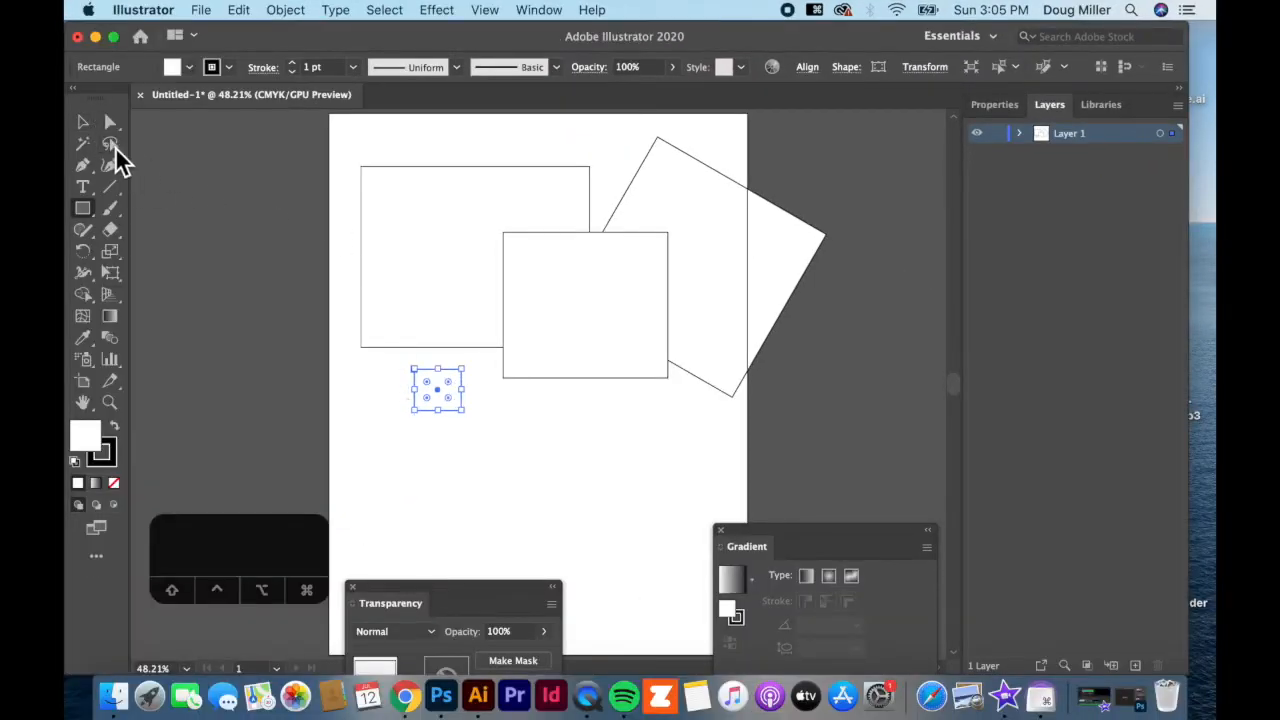
left_click(85, 124)
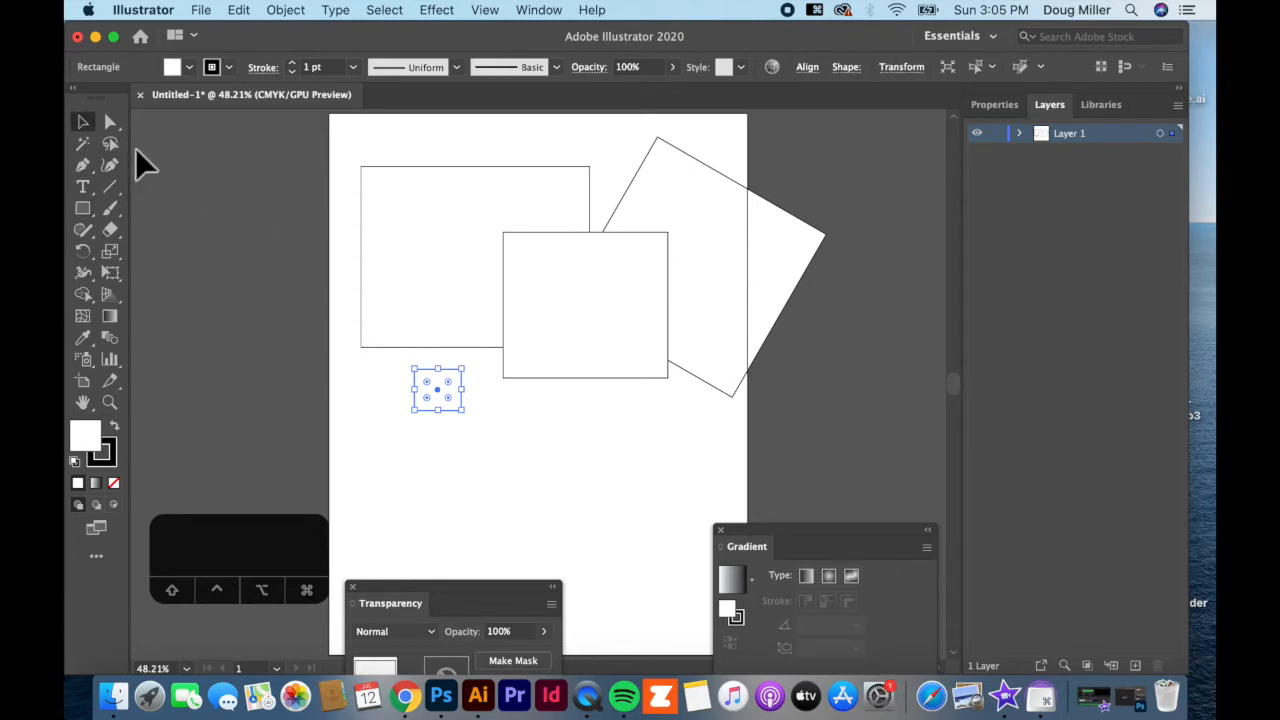
left_click(83, 208)
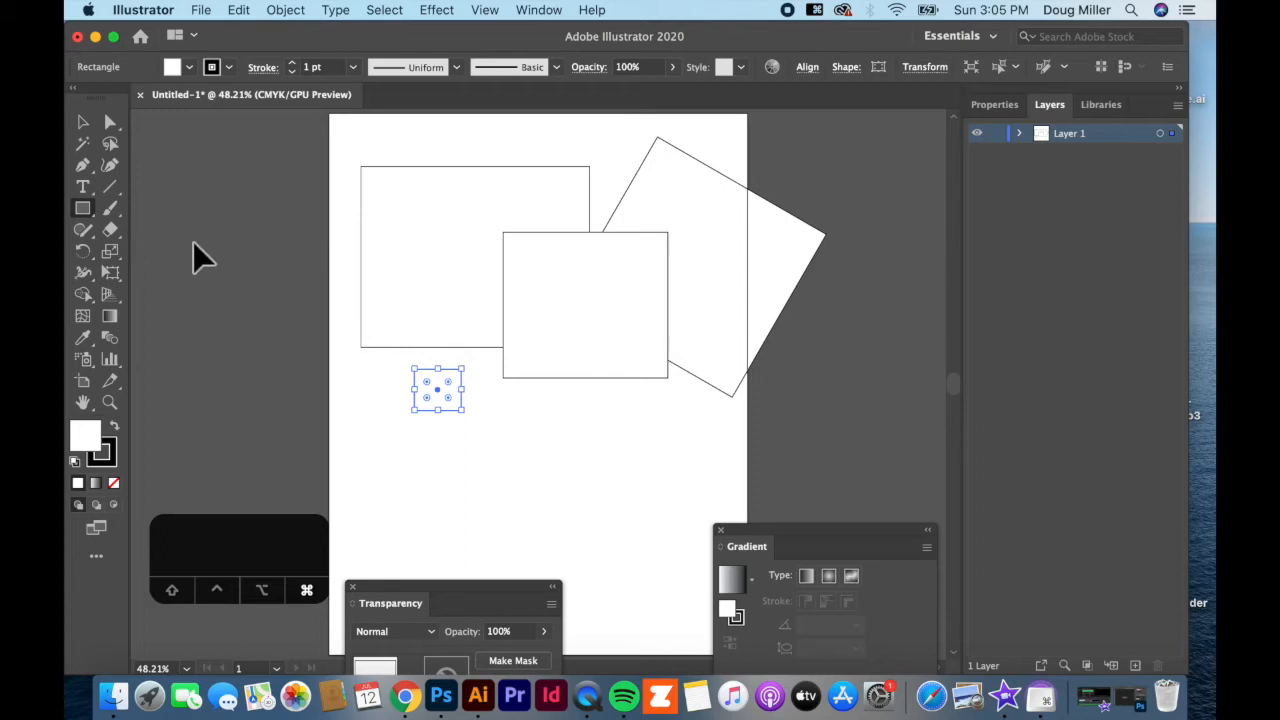
key("super+a")
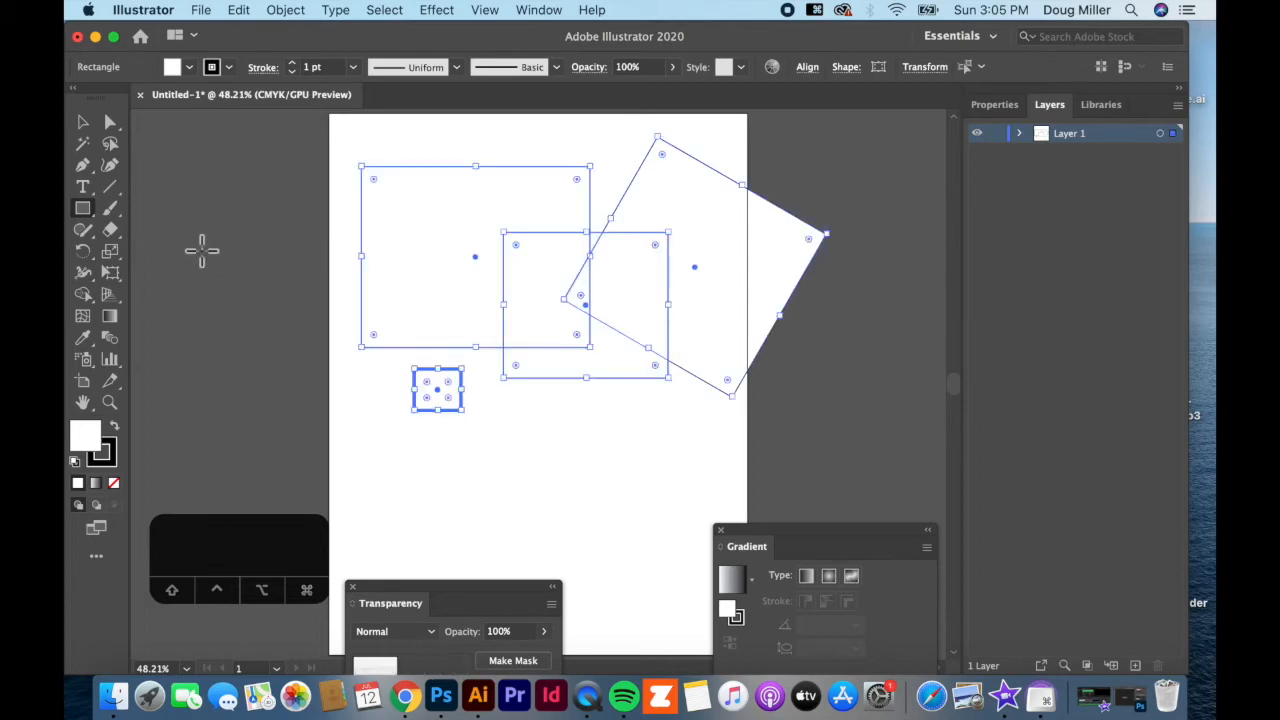
key("BackSpace")
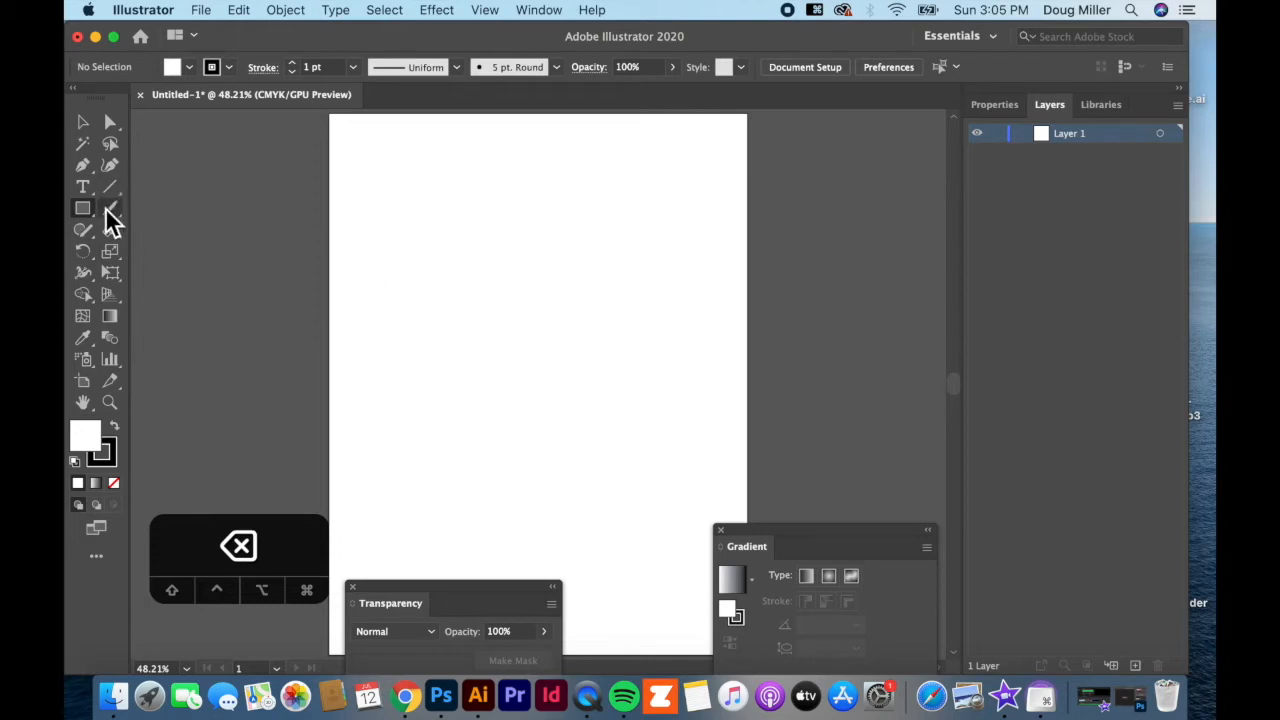
Draw a tall rectangle, a small square, and wide and lower rectangles from their centres with Option
left_click_drag(361, 179, 544, 410)
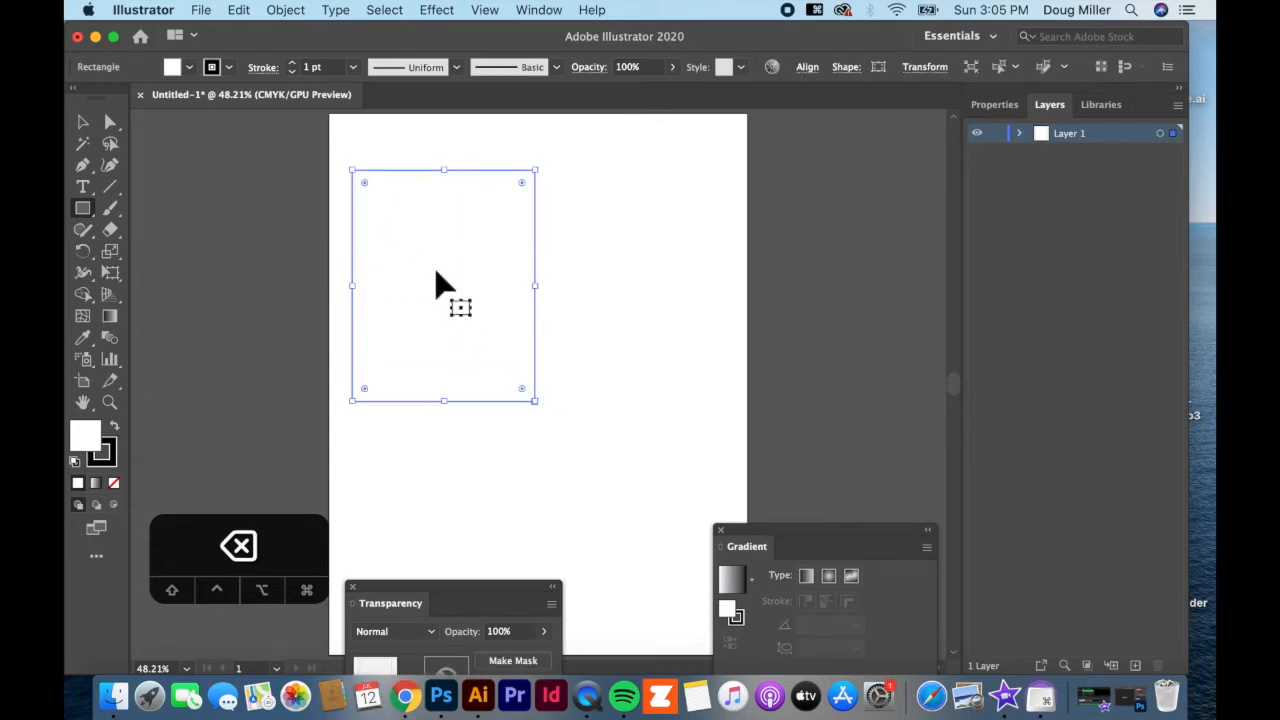
left_click_drag(398, 416, 454, 475)
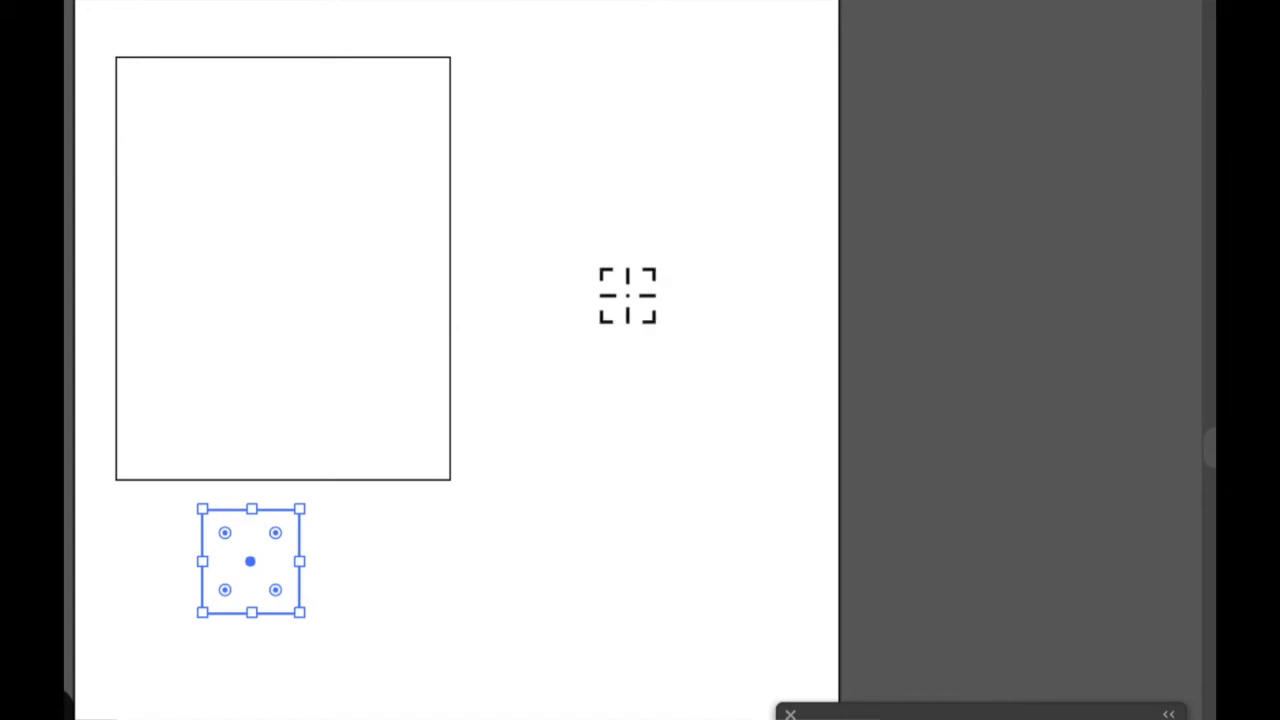
mouse_move(634, 299)
left_mouse_down()
mouse_move(560, 206)
mouse_move(520, 177)
mouse_move(618, 268)
mouse_move(361, 65)
mouse_move(592, 274)
mouse_move(435, 135)
left_mouse_up()
left_click_drag(442, 495, 632, 682)
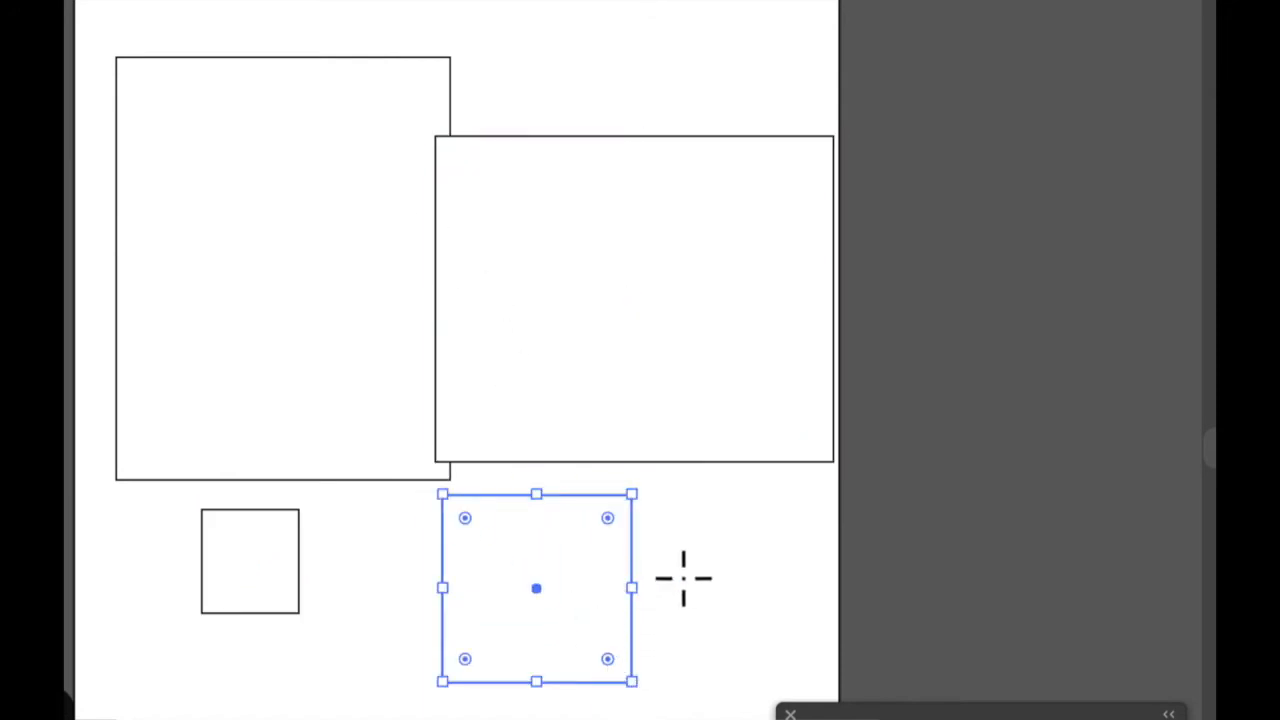
left_click_drag(706, 574, 530, 402)
key("v")
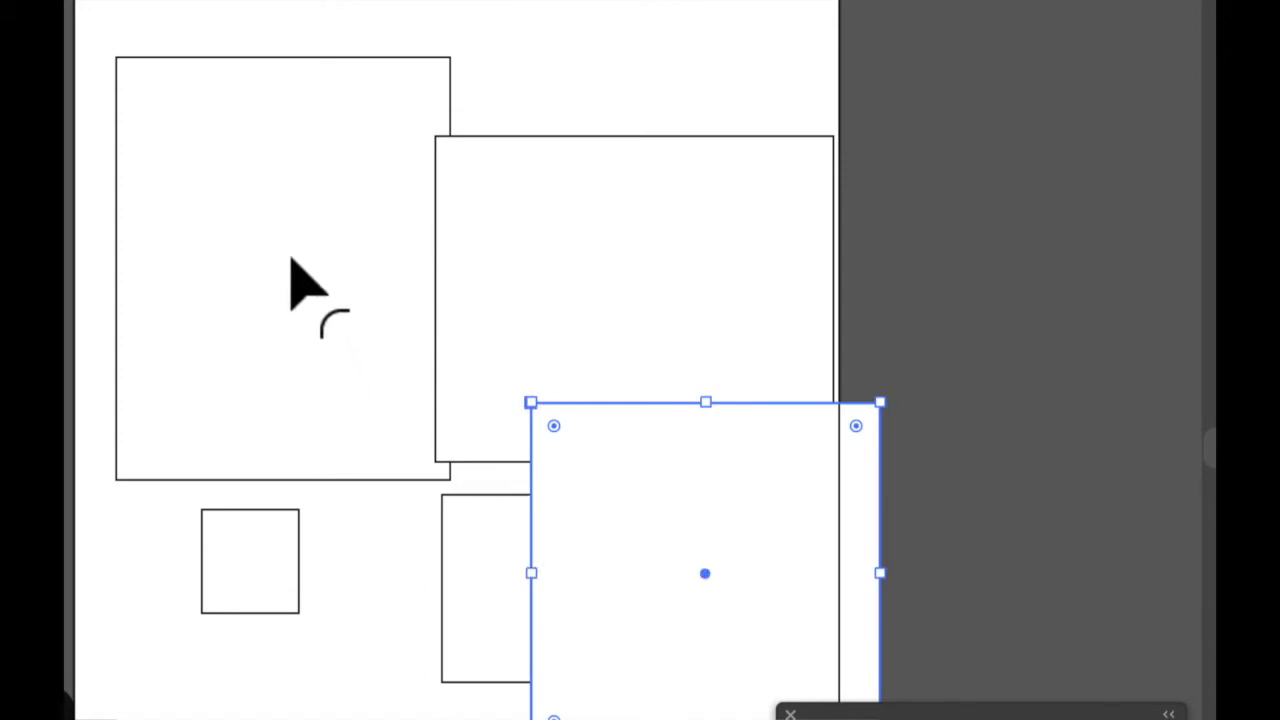
Cancel the rectangle size dialog and draw a square near the artboard centre overlapping the others
left_click(340, 558)
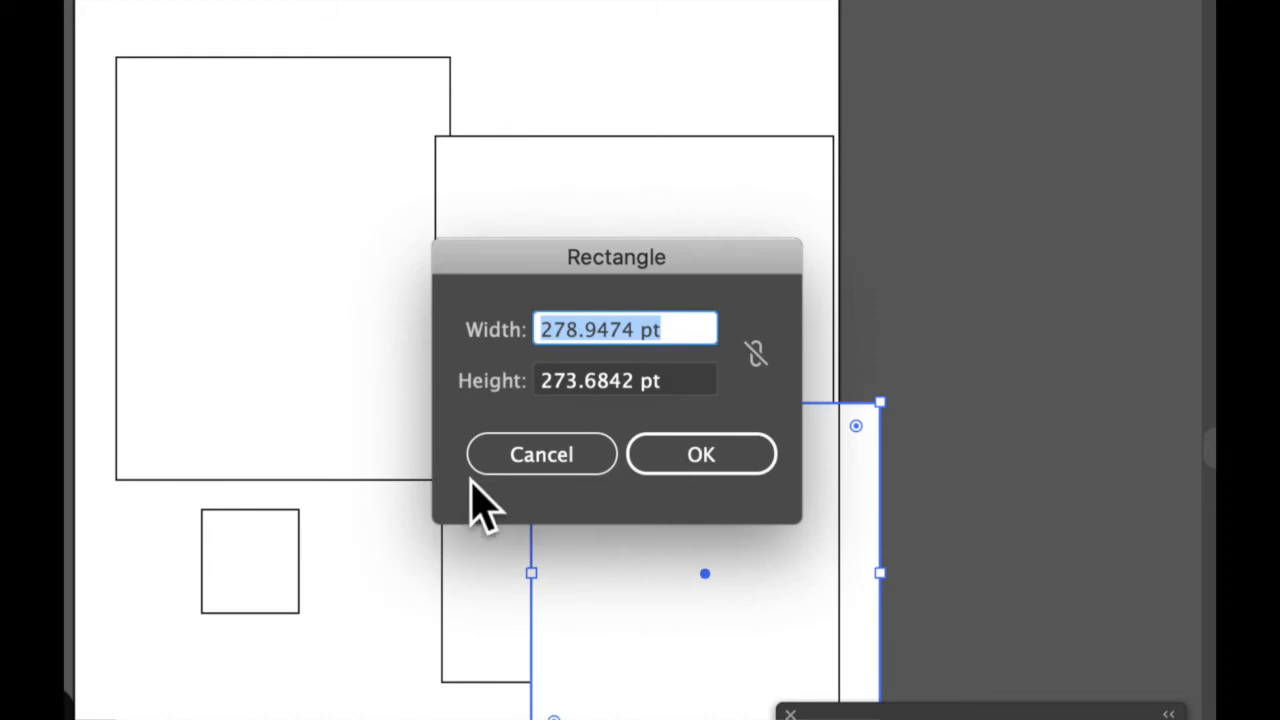
left_click(505, 466)
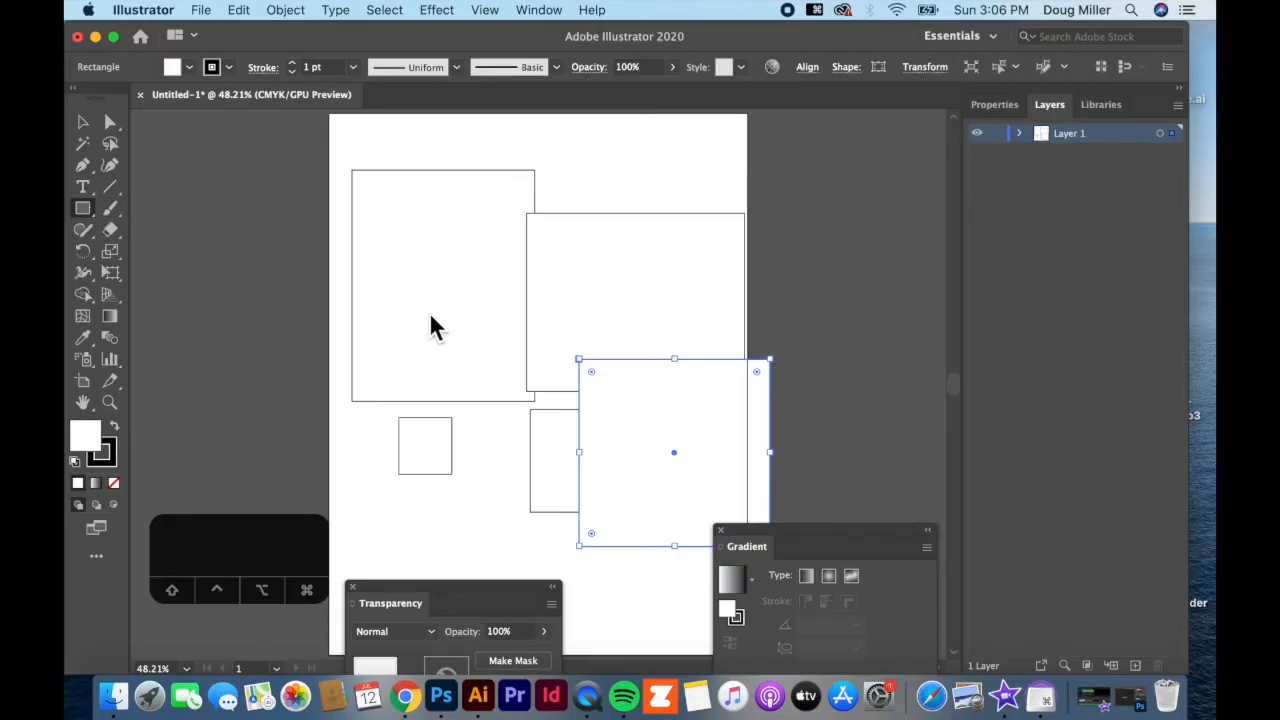
left_click_drag(437, 313, 635, 493)
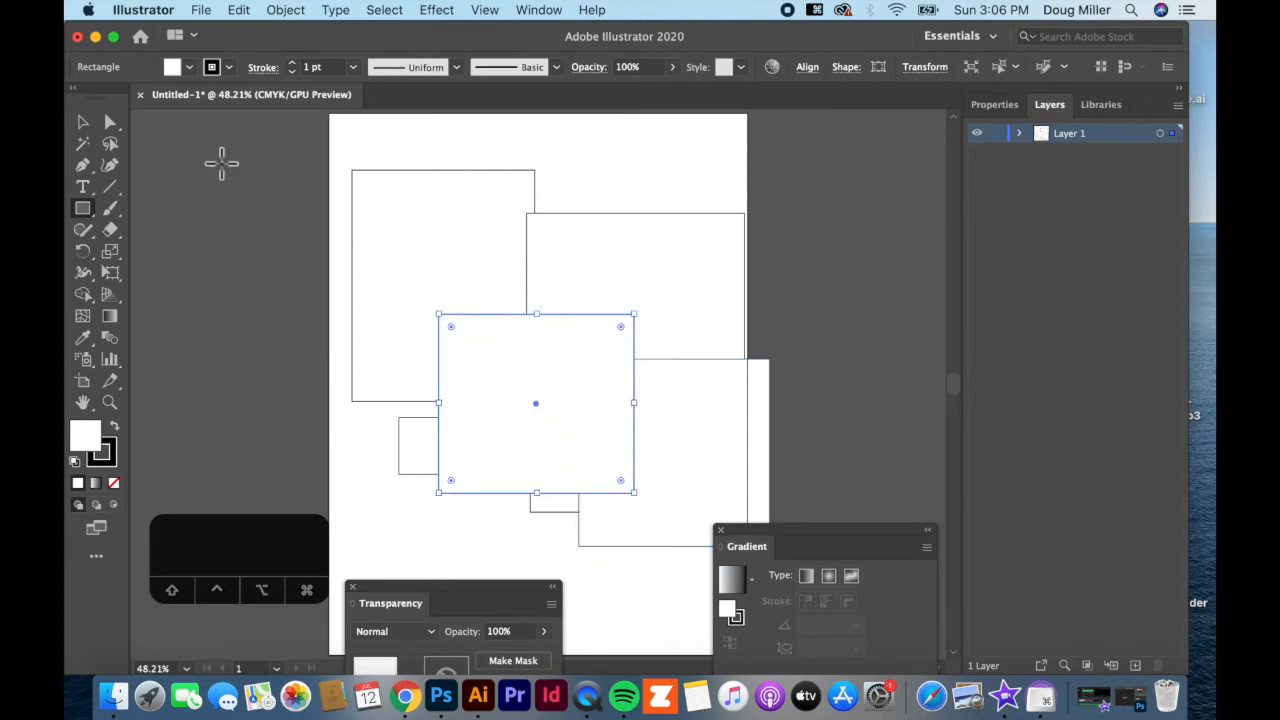
Select all six rectangles with the Selection tool and delete them
left_click(81, 124)
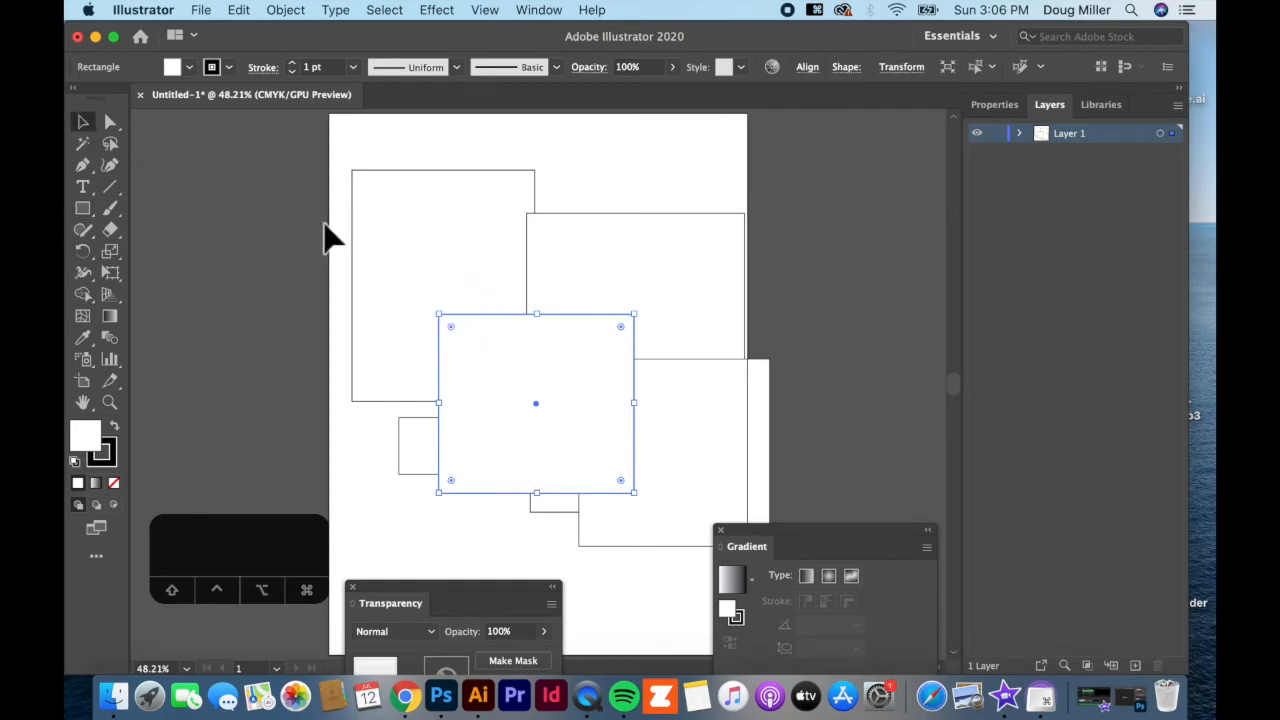
left_click(828, 510)
key("super+a")
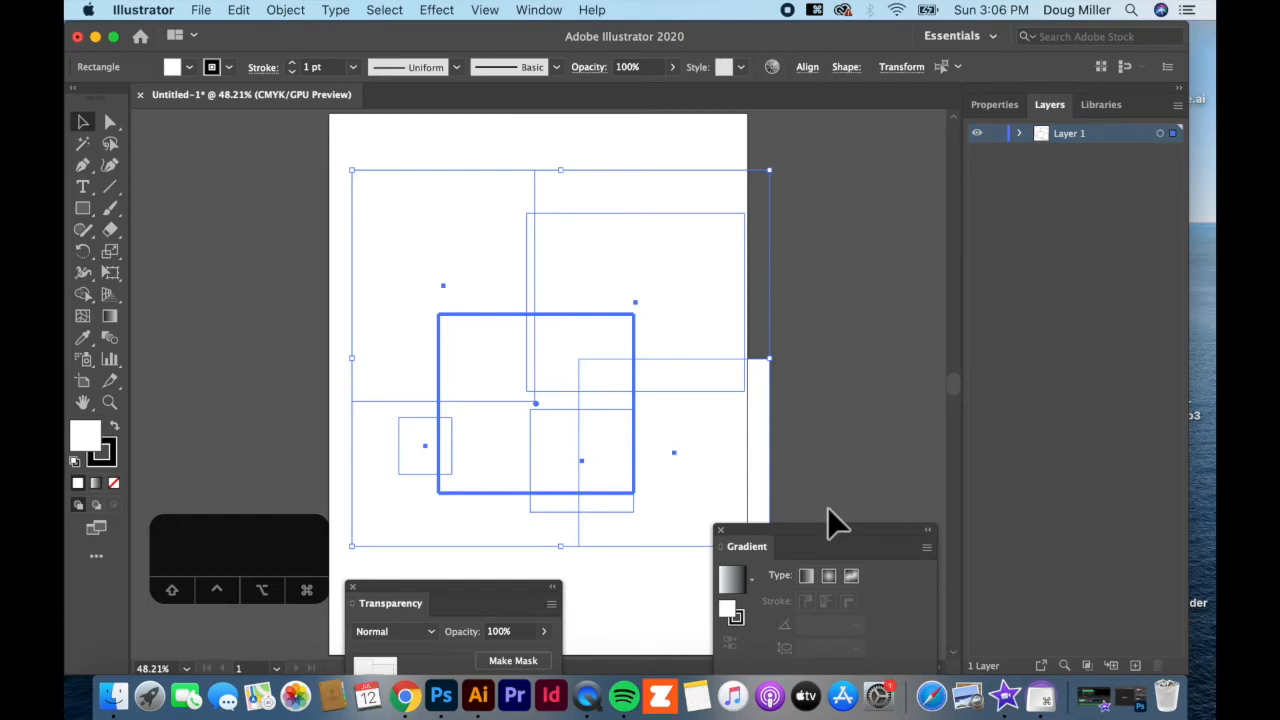
key("BackSpace")
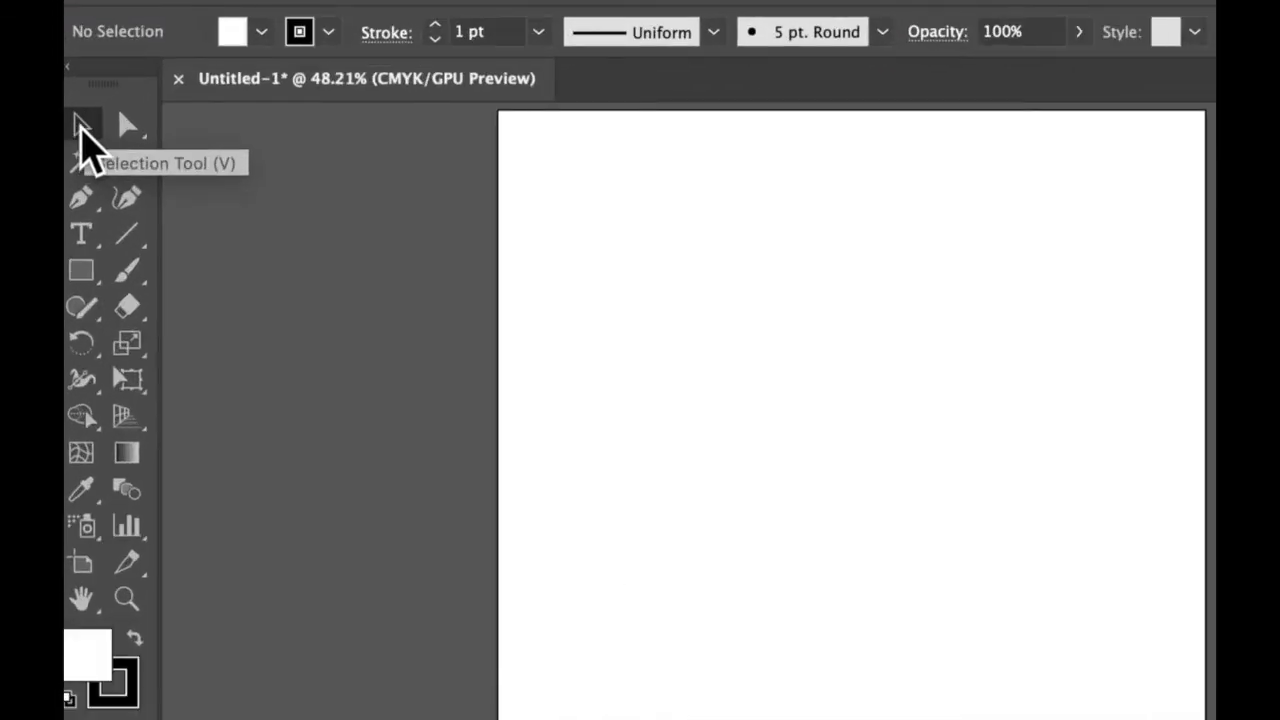
Draw a rectangle near the top of the artboard with the Rounded Rectangle tool
left_click(80, 273)
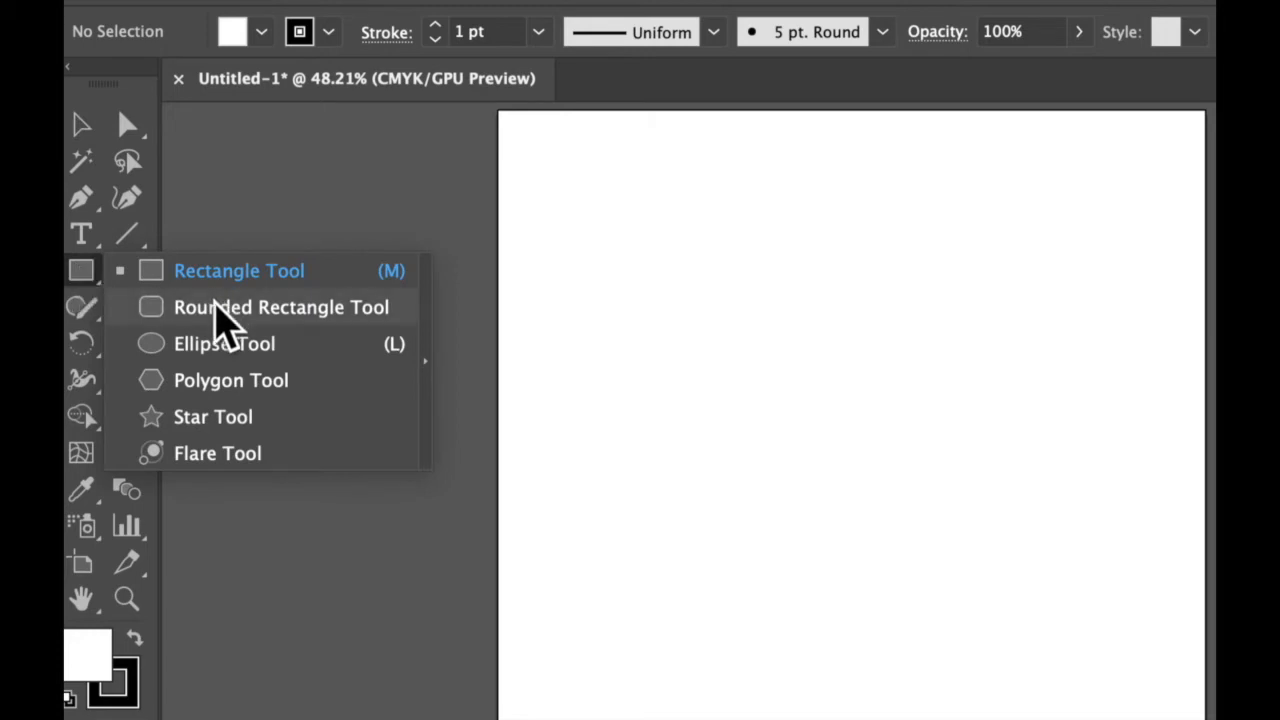
left_click(214, 306)
left_click_drag(602, 182, 914, 409)
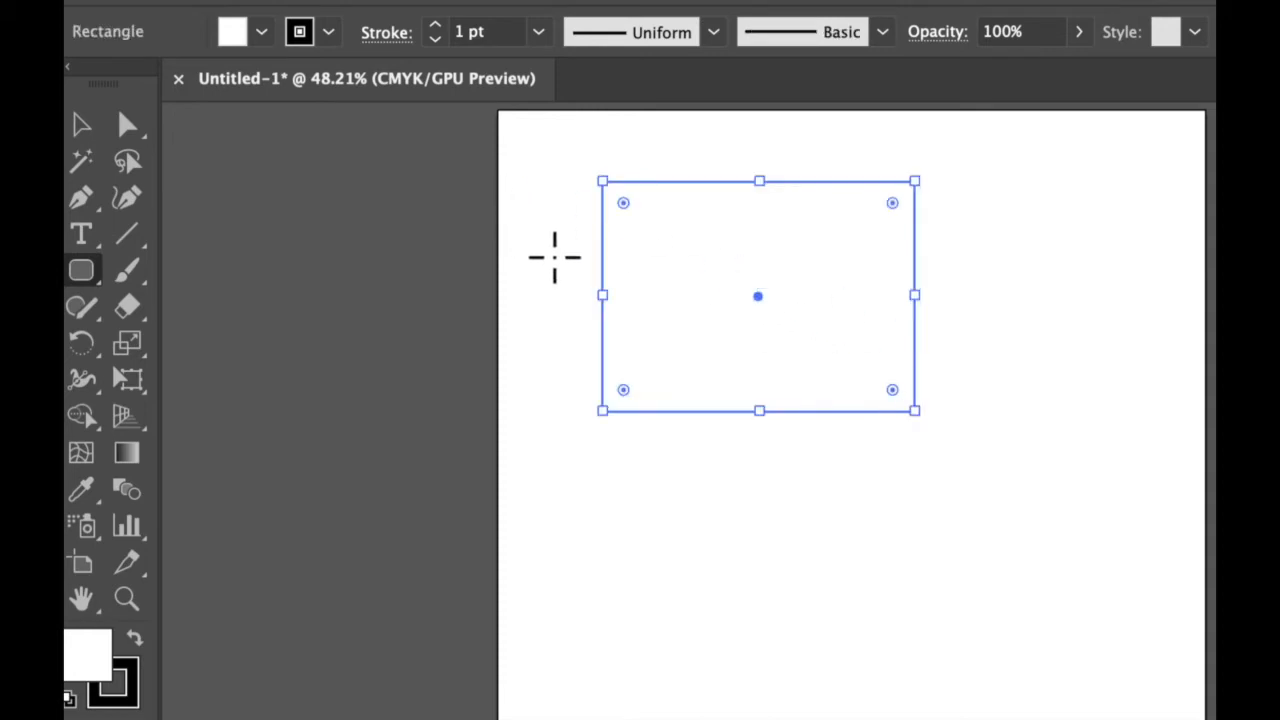
left_click(552, 264, "super")
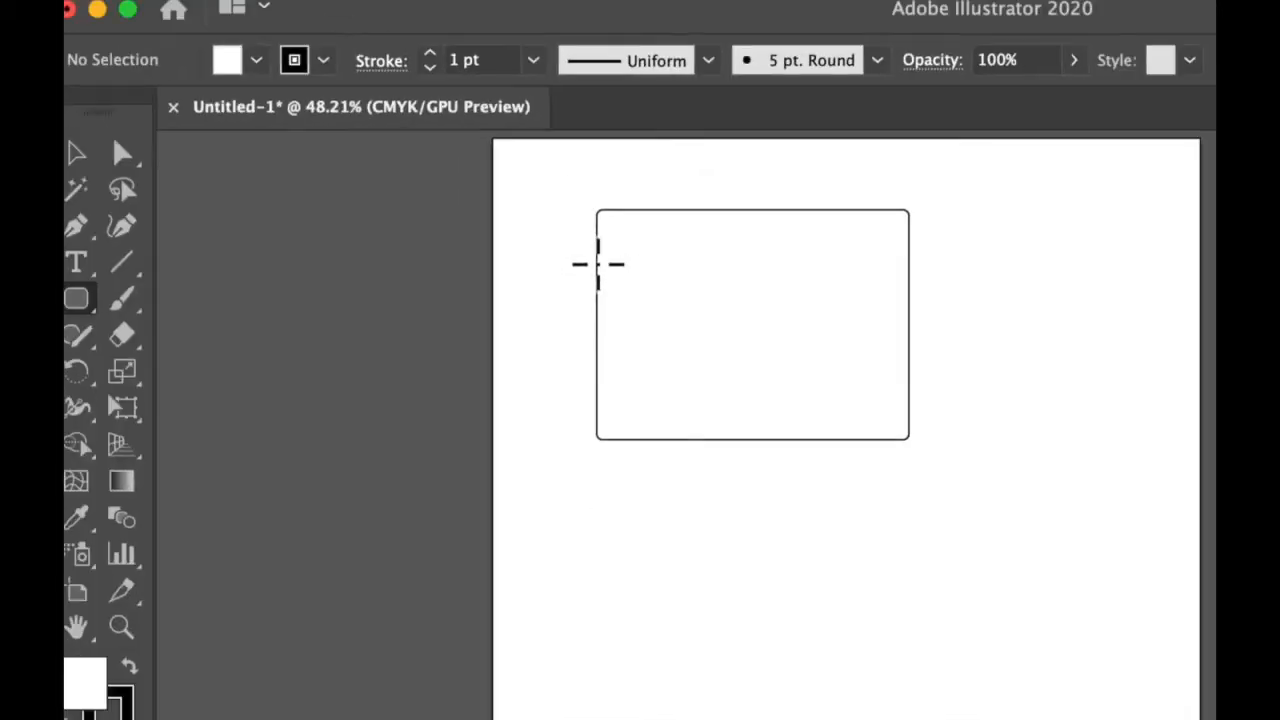
Select the rectangle and drag a live-corner widget inward to round all four corners strongly
left_click(76, 152)
left_click(690, 375)
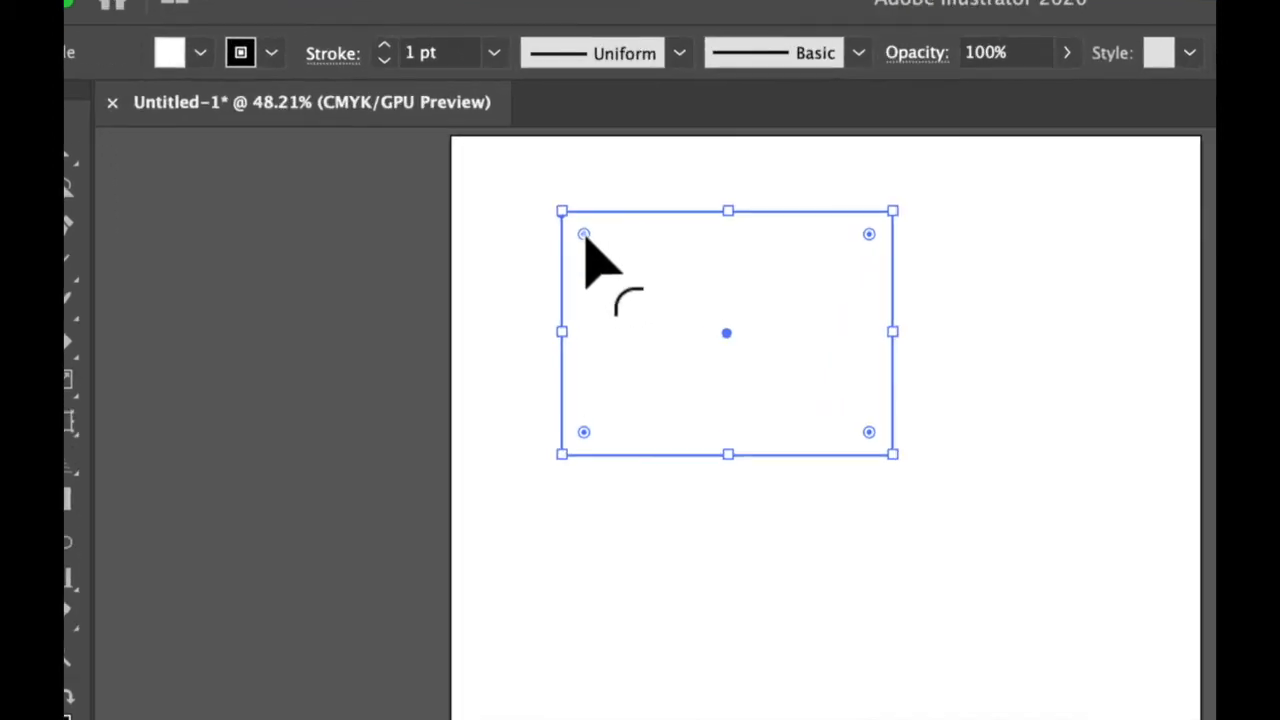
left_click_drag(584, 236, 638, 304)
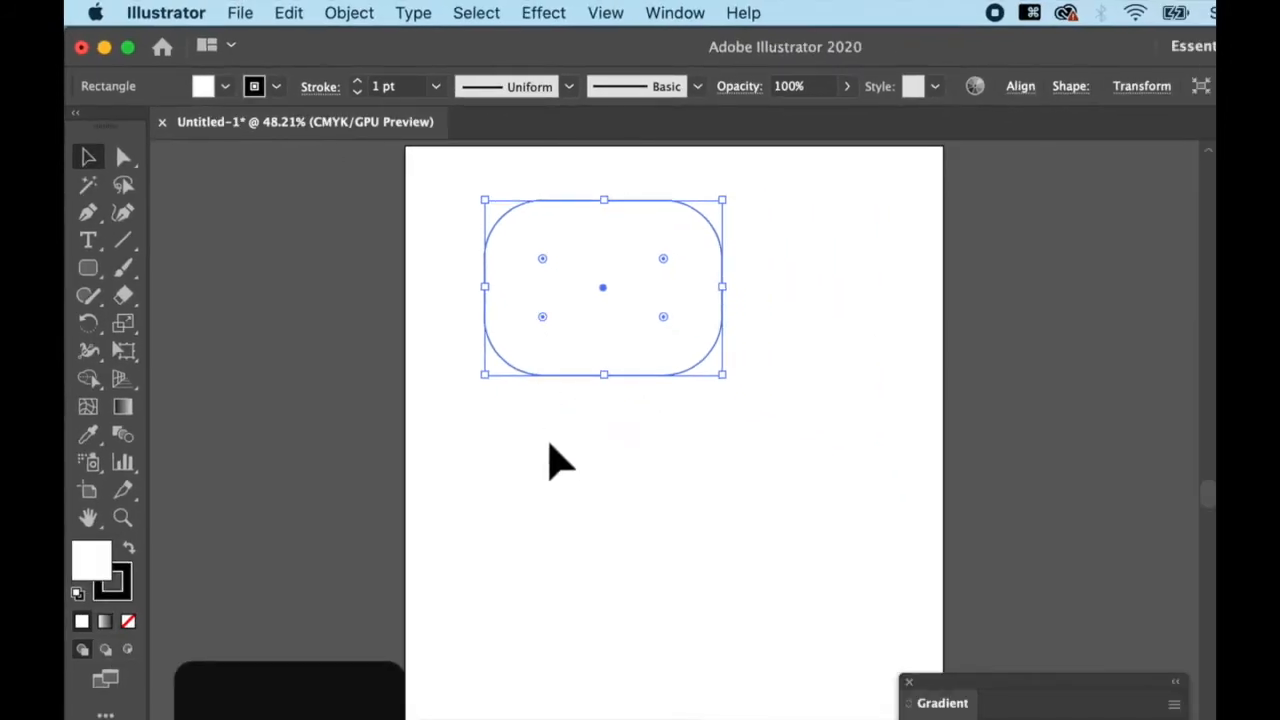
left_click(648, 572)
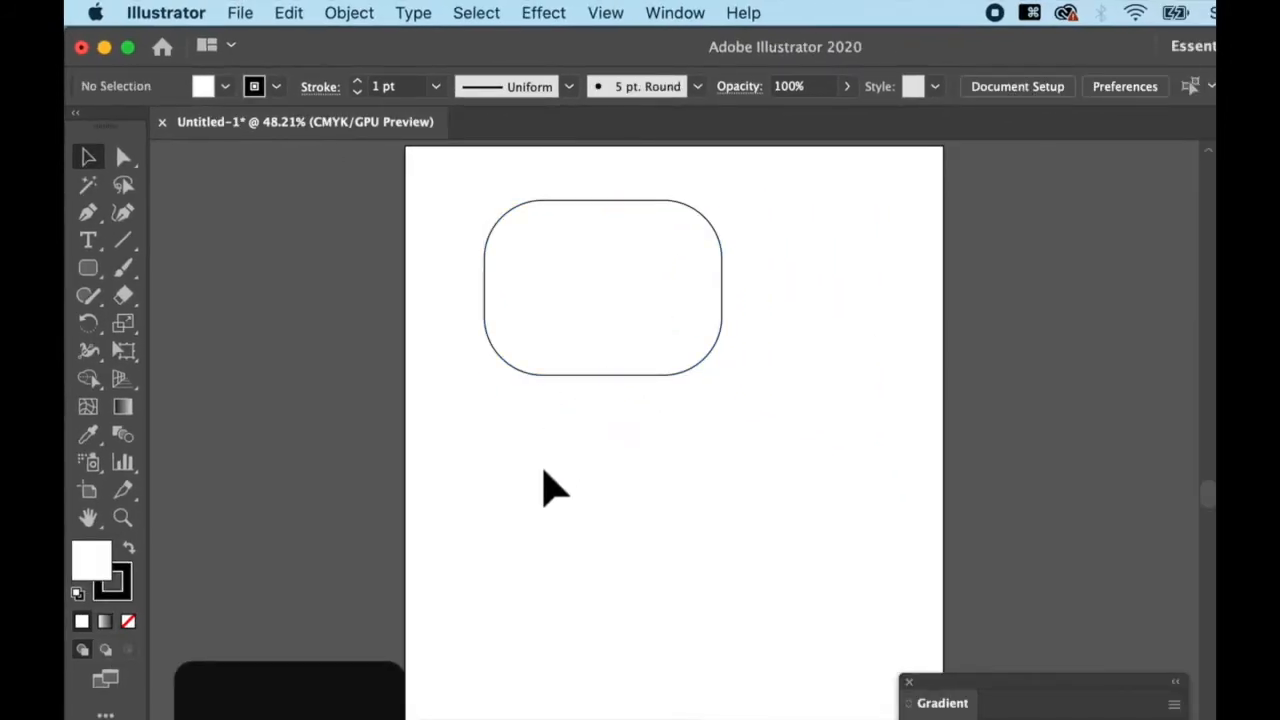
Create a 269.7368 × 198.6842 pt rounded rectangle with a 72 pt corner radius below the first
left_click(88, 268)
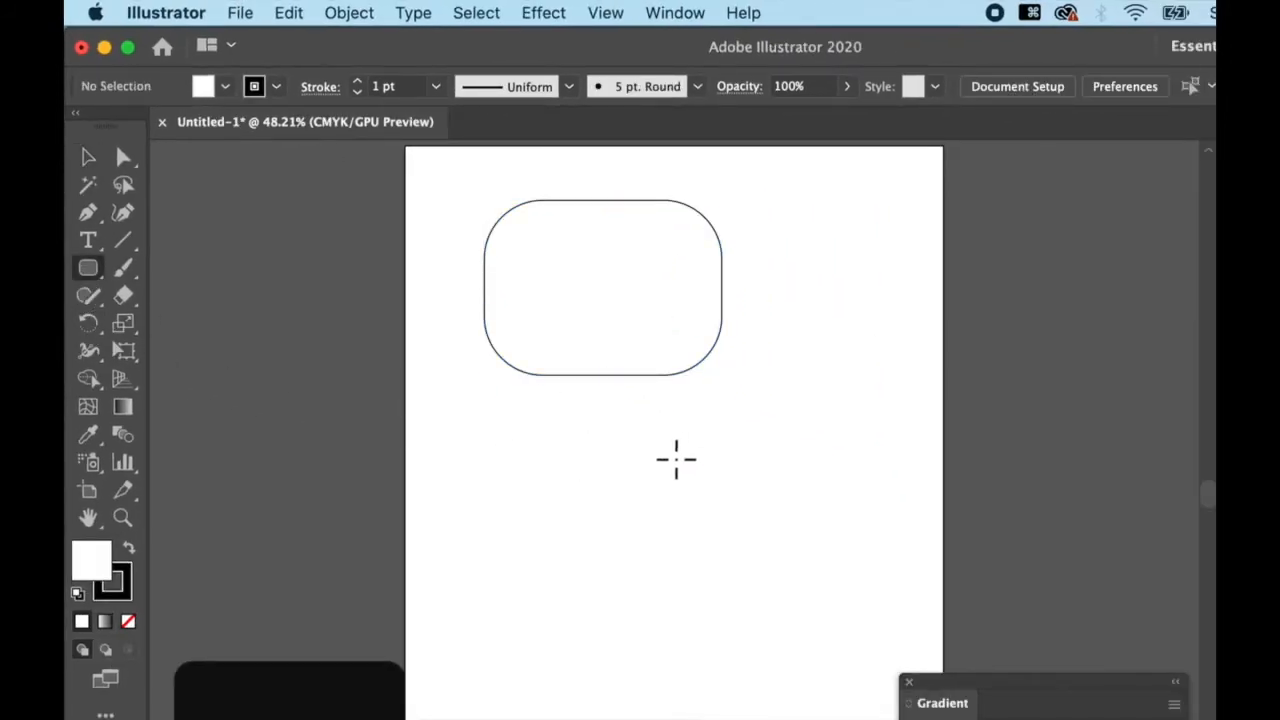
left_click(614, 485)
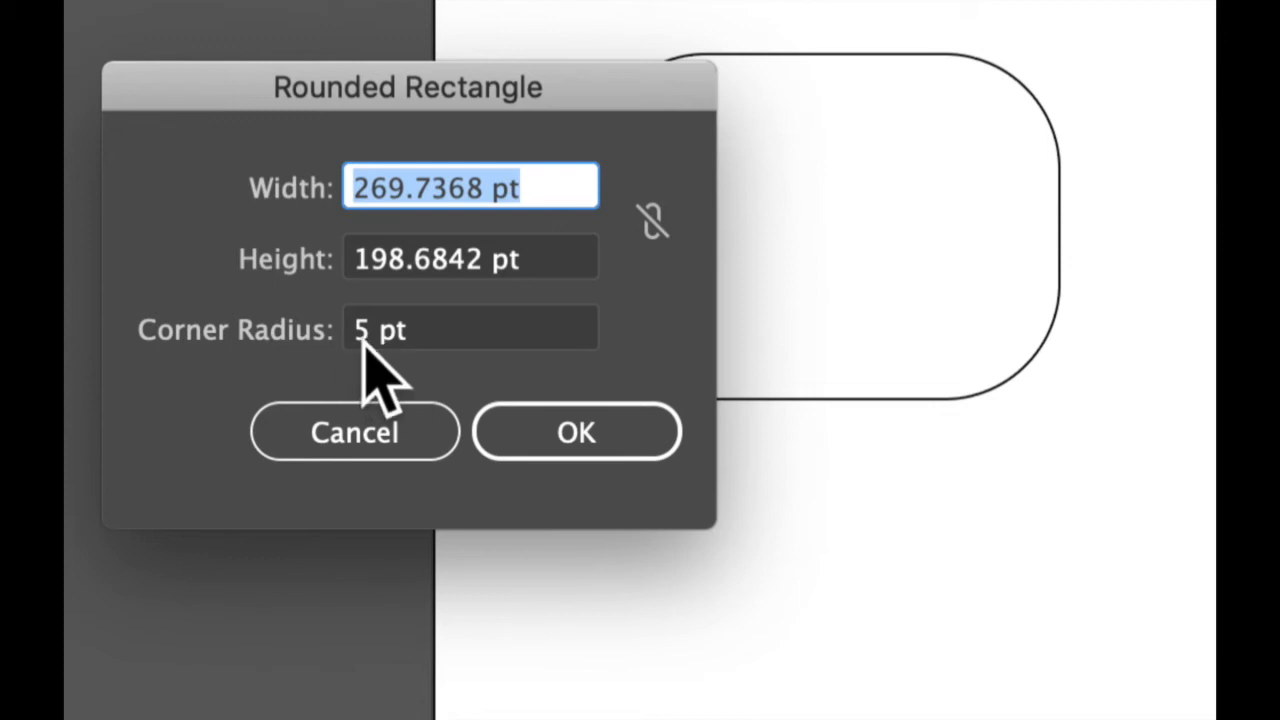
left_click_drag(370, 333, 336, 332)
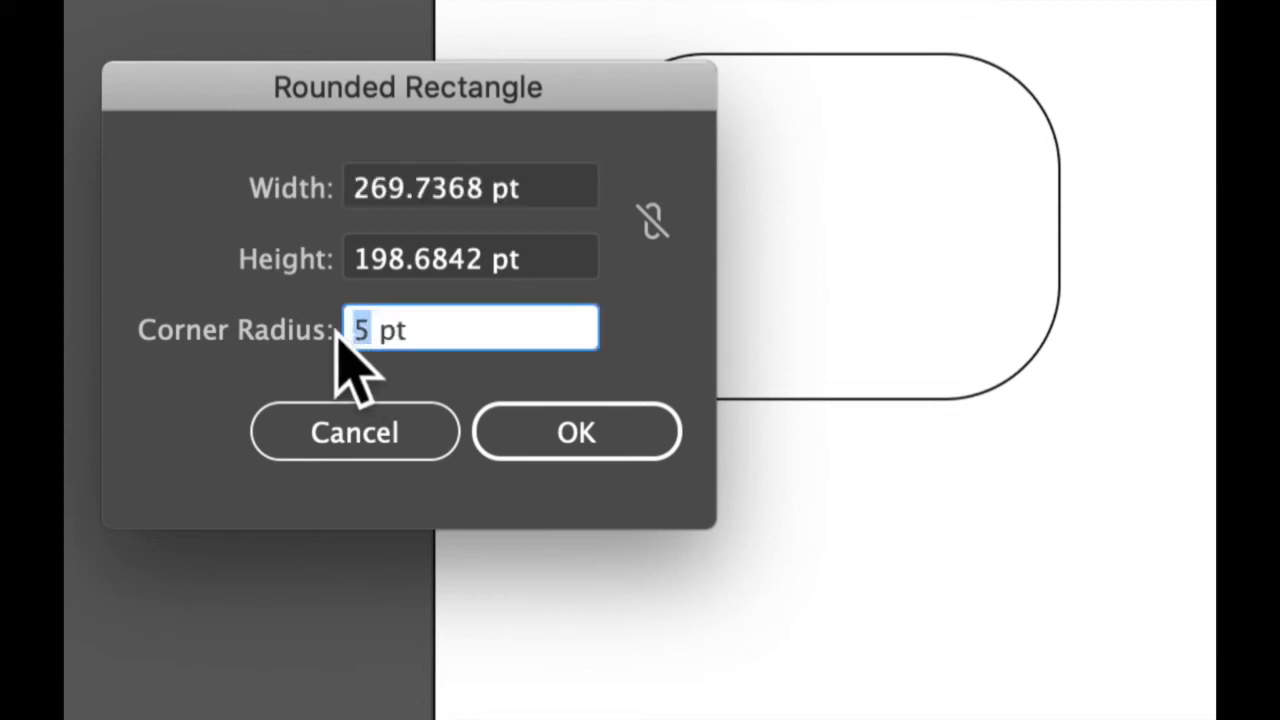
type("72")
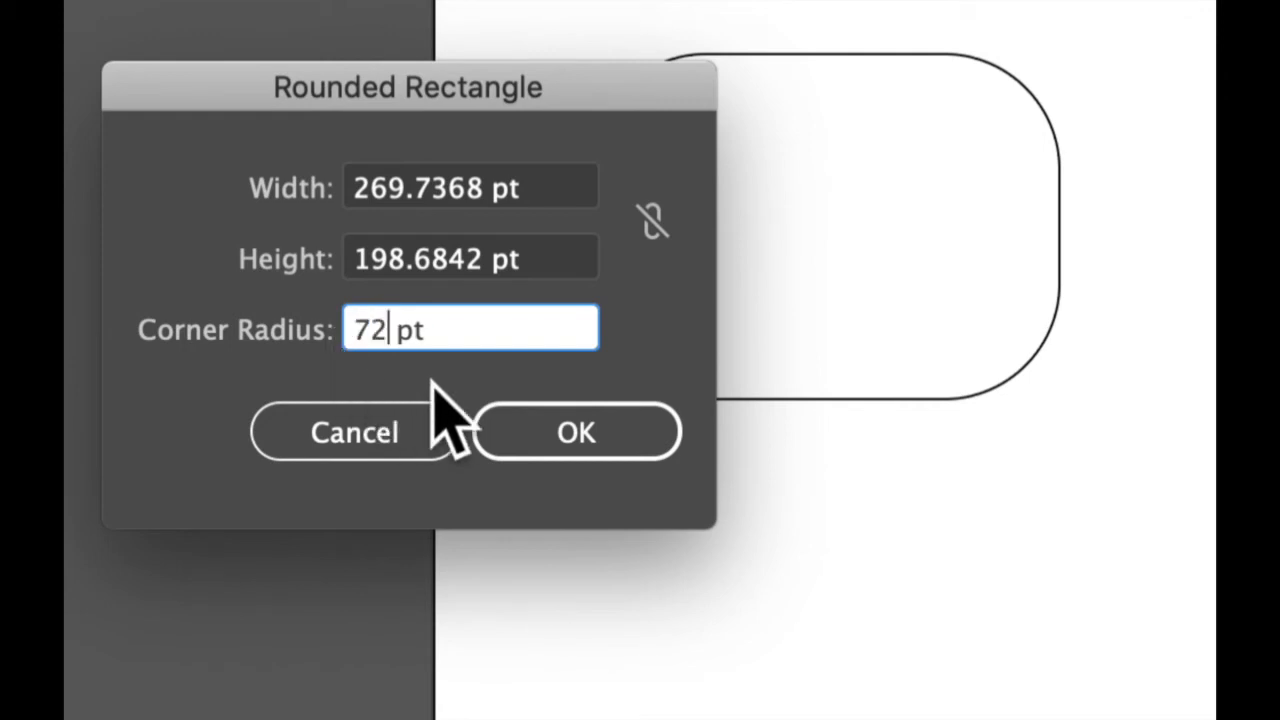
left_click(574, 432)
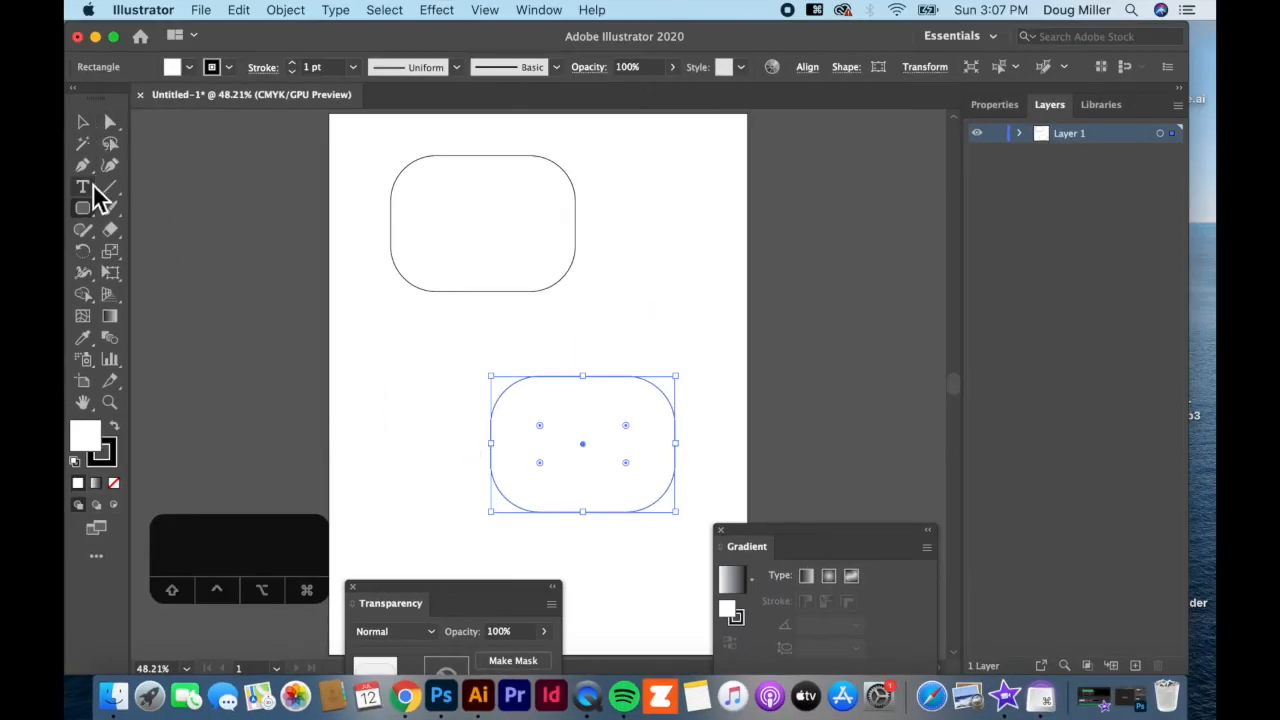
Delete the lower and upper rounded rectangles from the artboard
left_click(84, 123)
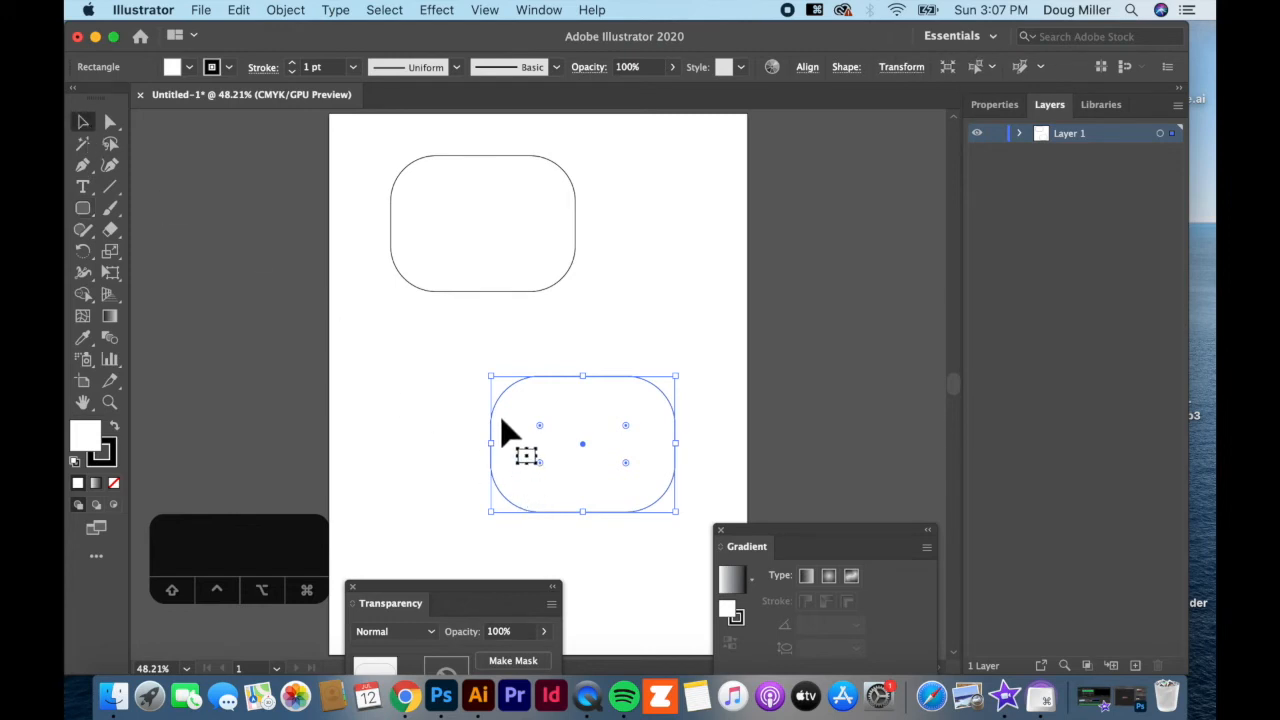
key("BackSpace")
left_click(420, 240)
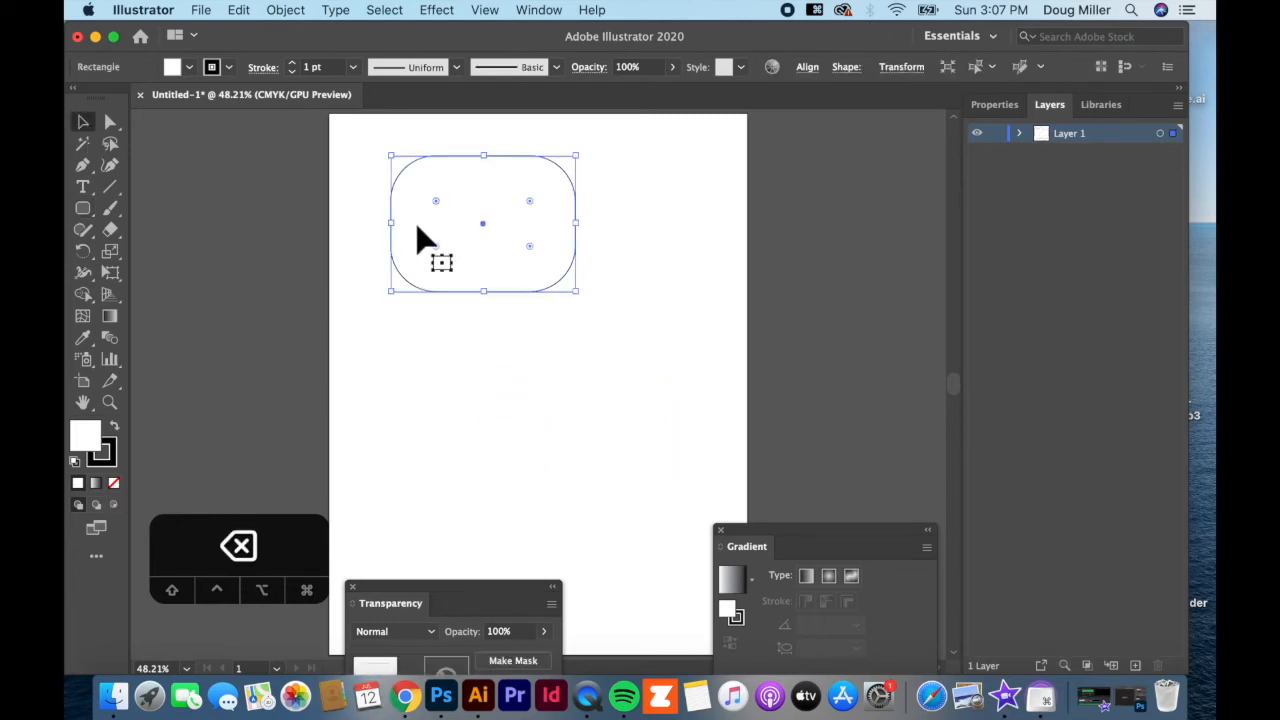
key("BackSpace")
Draw a new rectangle and round all four of its corners with the live-corner widget
left_click_drag(90, 206, 124, 208)
left_click_drag(433, 261, 588, 383)
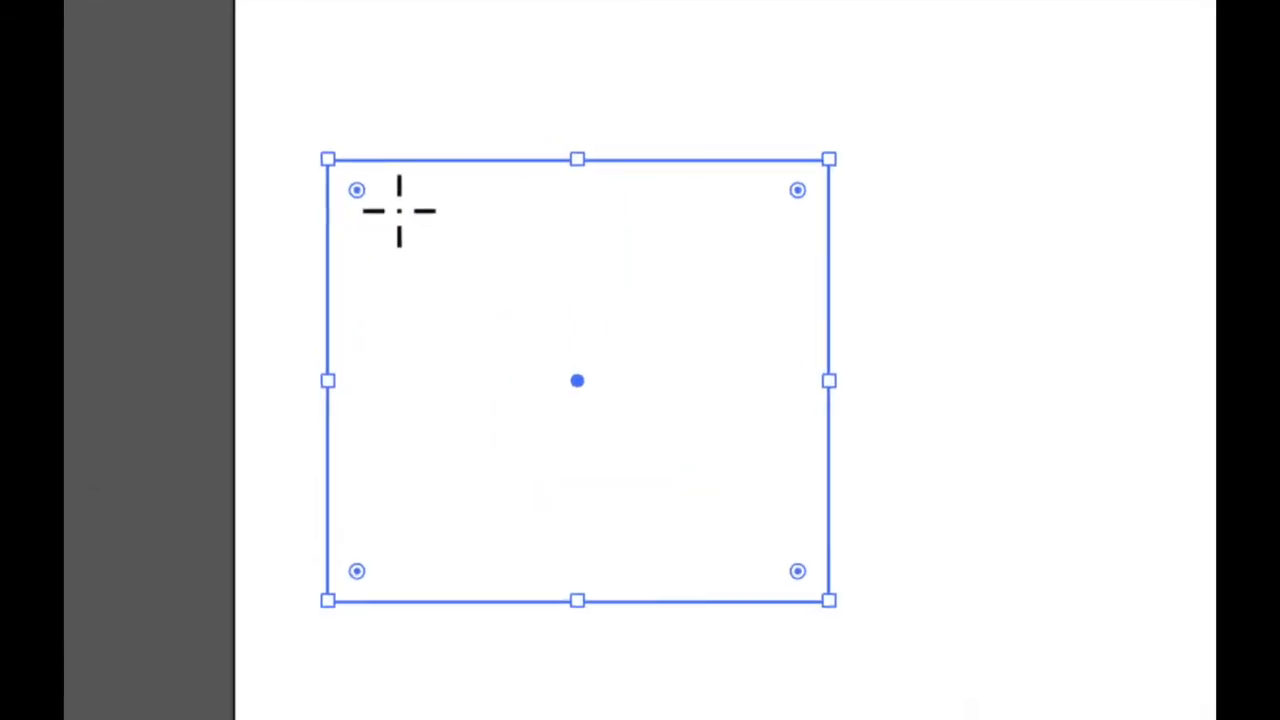
left_click_drag(343, 184, 430, 316)
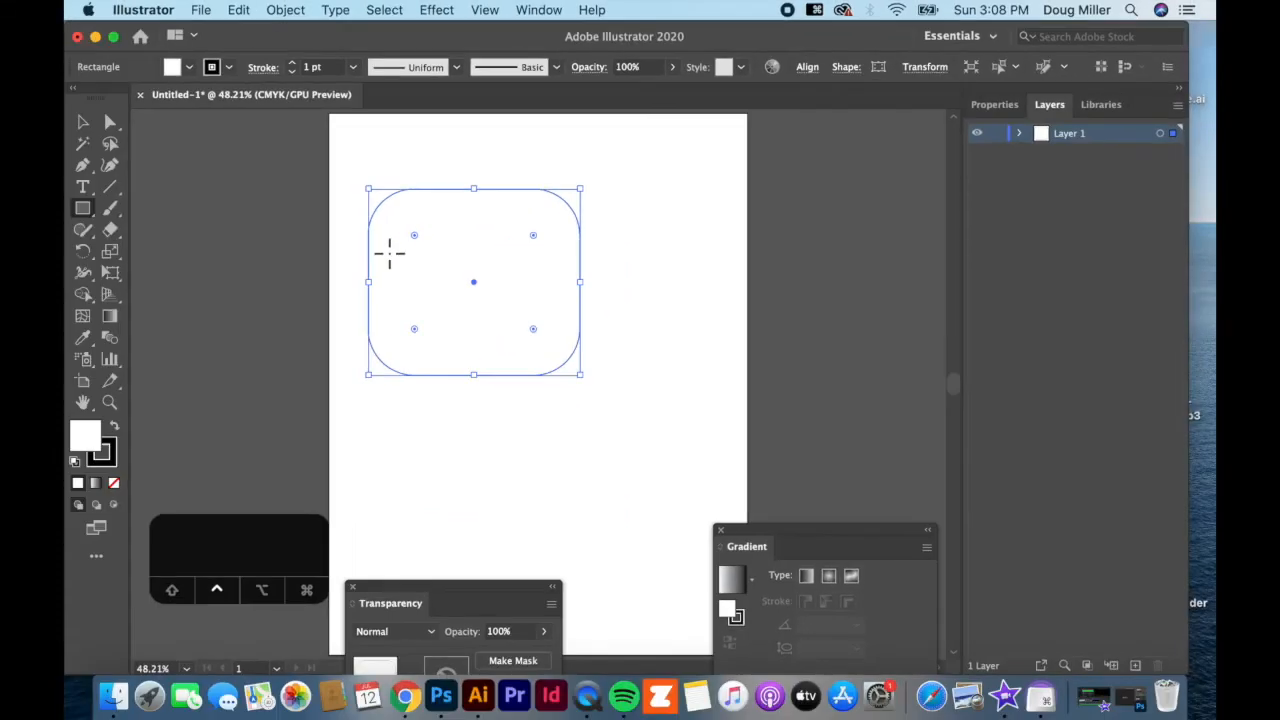
Reselect the rounded rectangle, adjust its corner roundness, then delete it
left_click(83, 122)
left_click(346, 270)
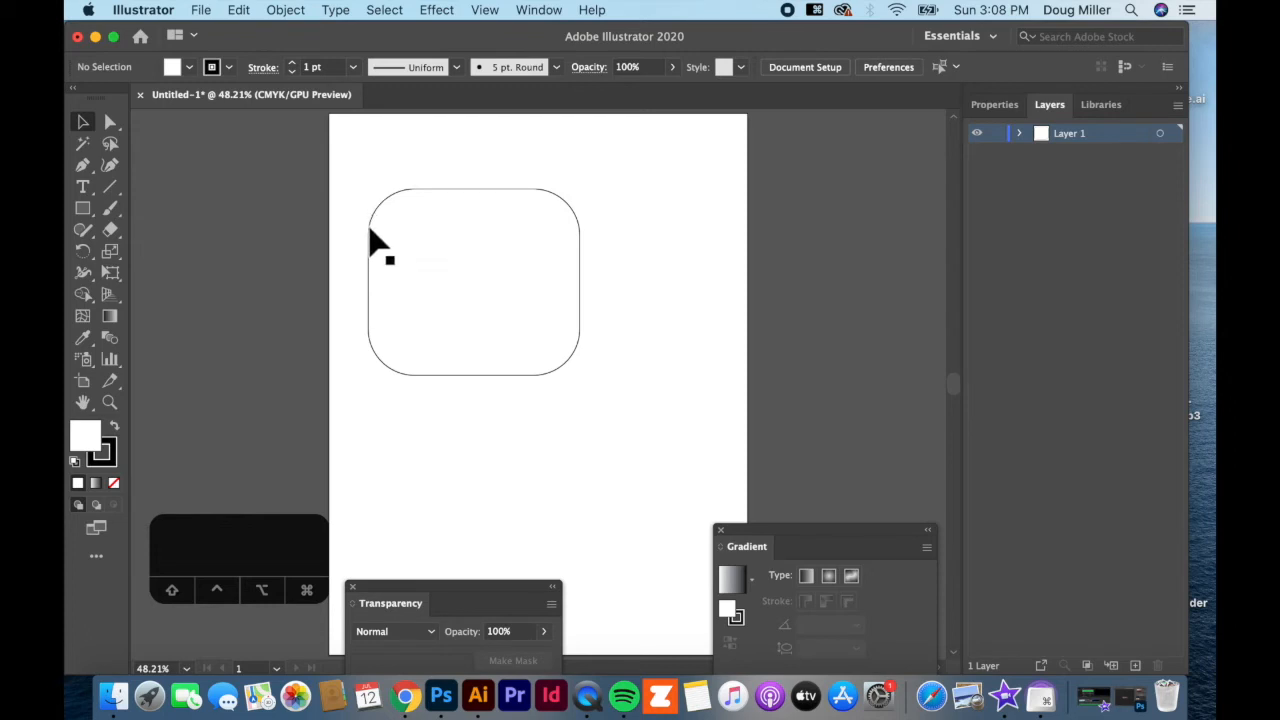
left_click(400, 250)
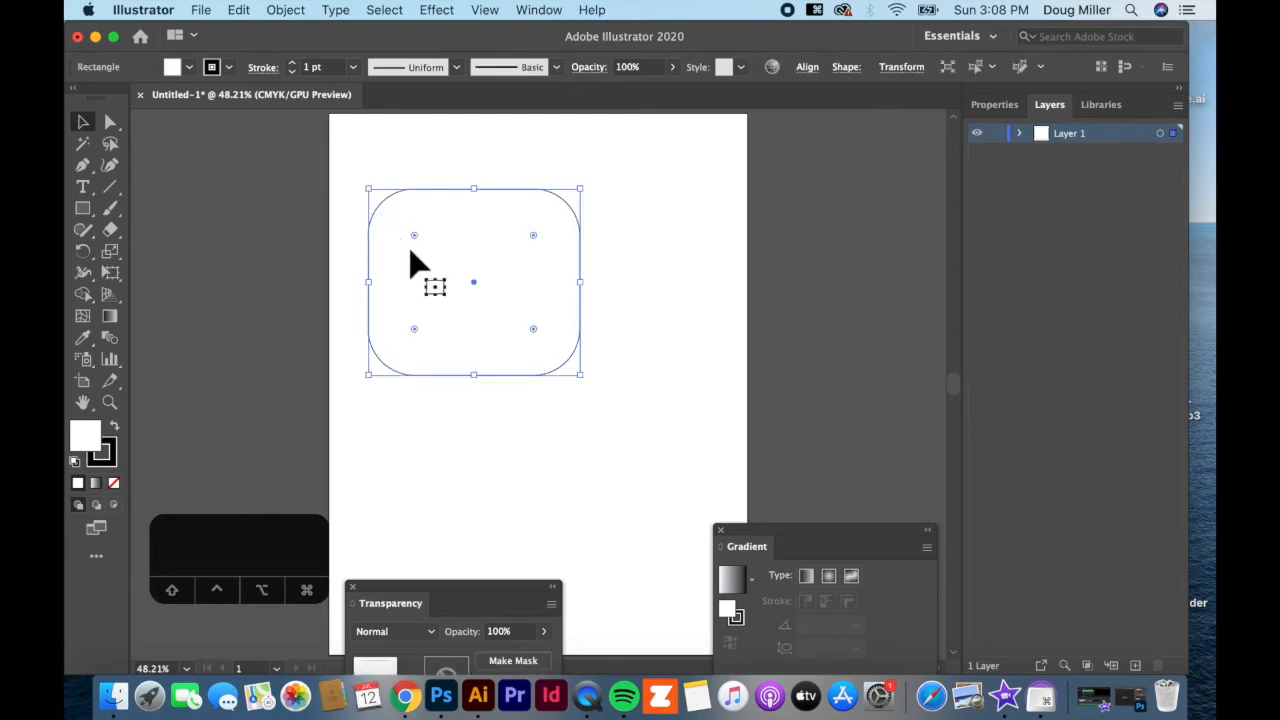
mouse_move(412, 238)
left_mouse_down()
mouse_move(400, 229)
mouse_move(431, 258)
mouse_move(370, 212)
mouse_move(401, 251)
left_mouse_up()
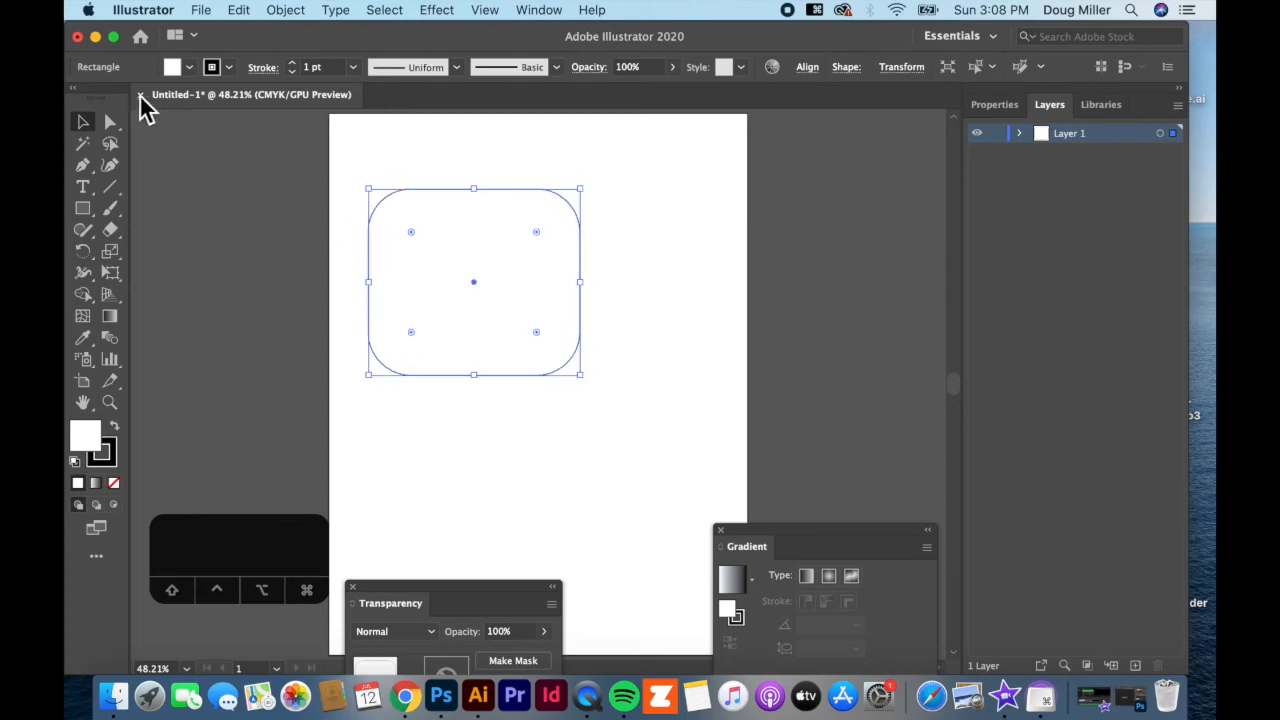
key("BackSpace")
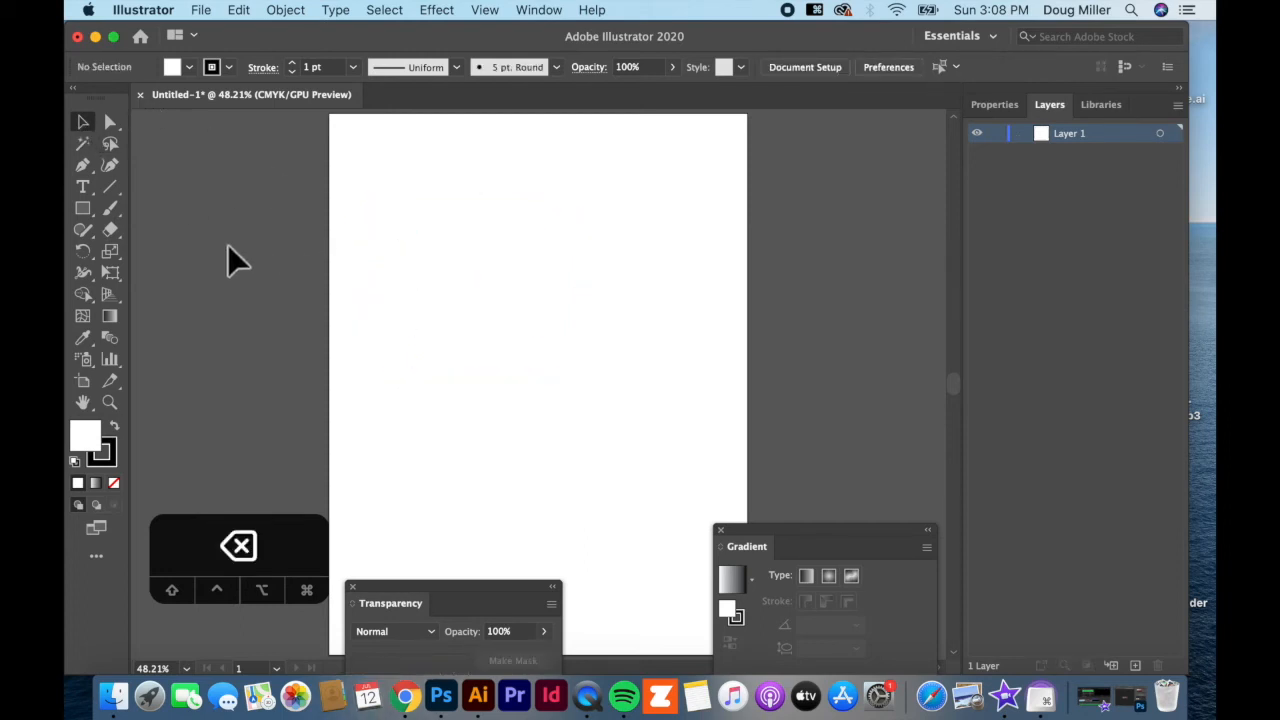
Draw an ellipse near the top of the artboard and a Shift-constrained circle below it
left_click_drag(88, 224, 131, 250)
left_click_drag(392, 210, 648, 350)
left_click_drag(529, 457, 410, 384)
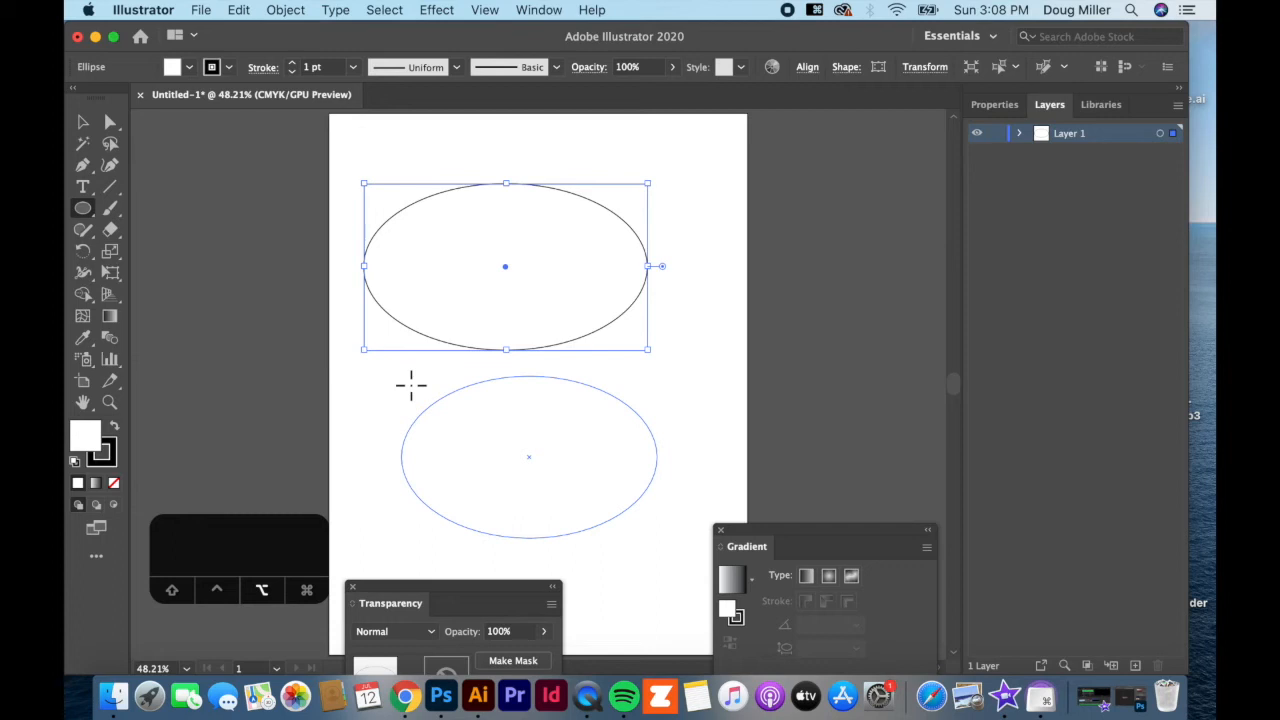
key("shift")
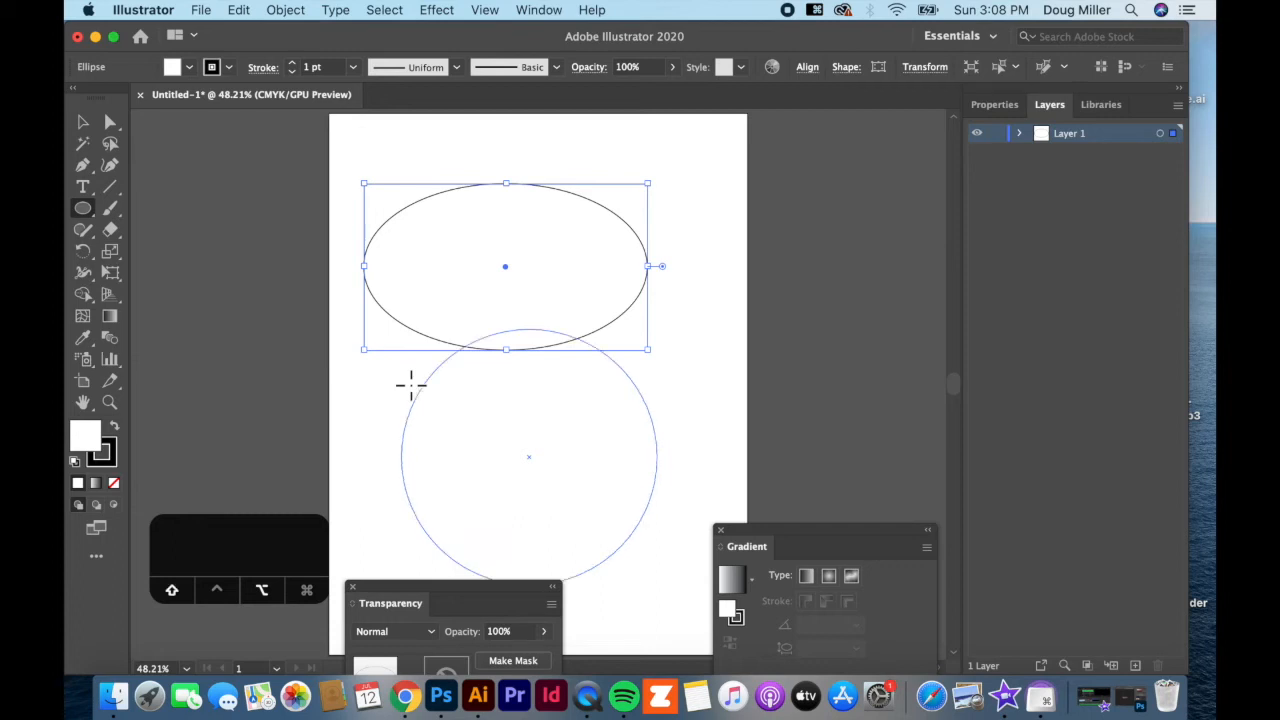
mouse_move(410, 384)
left_mouse_down()
mouse_move(446, 418)
mouse_move(407, 367)
left_mouse_up()
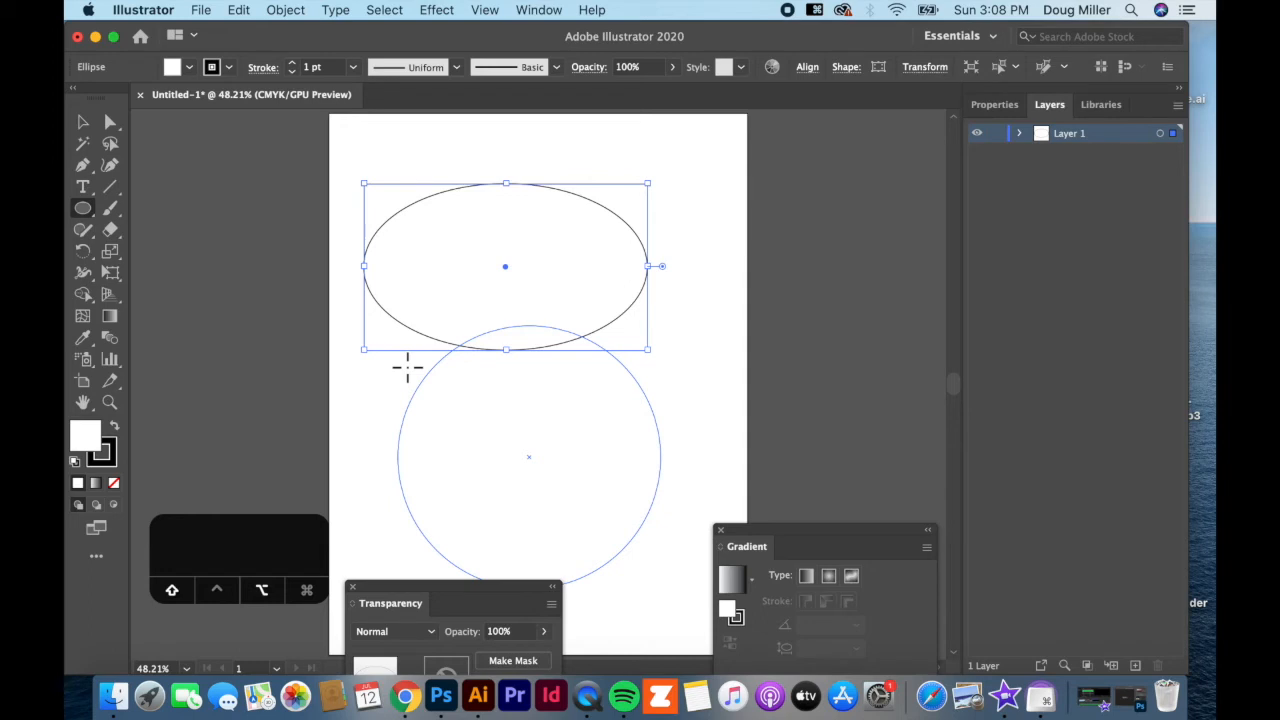
left_click_drag(407, 367, 392, 343)
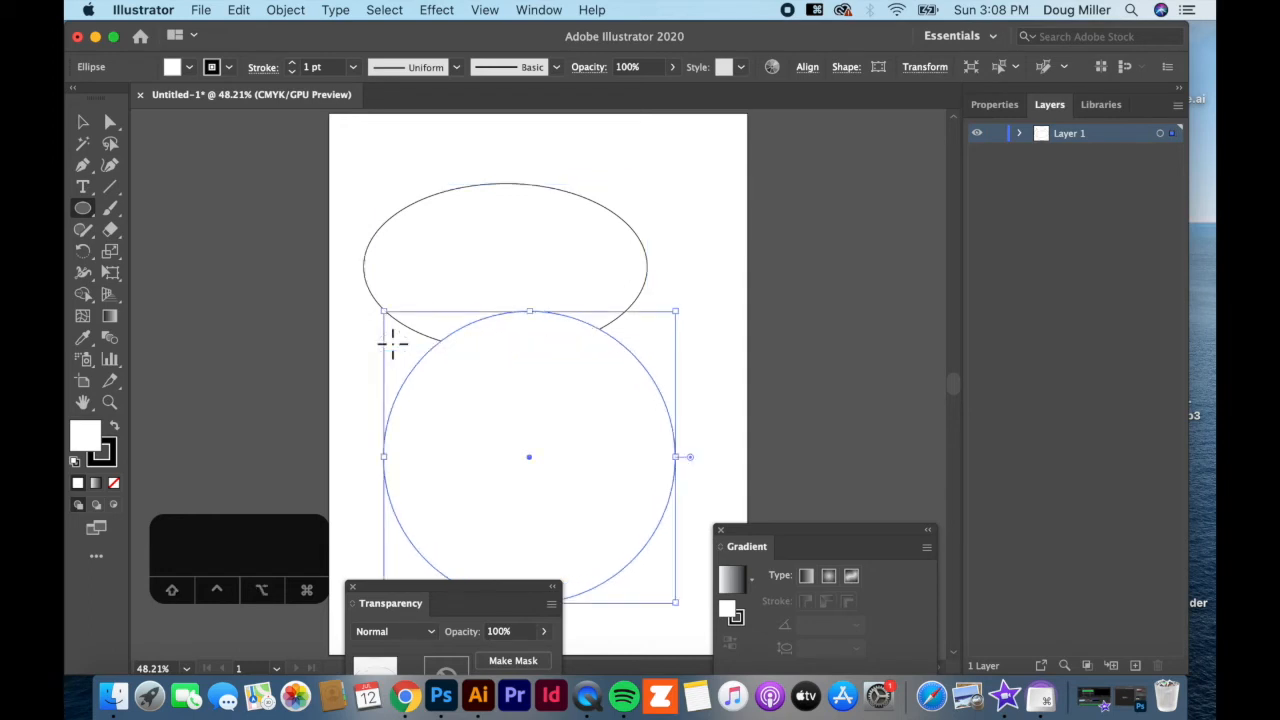
Move the circle over the ellipse, then delete the circle and the ellipse
left_click(85, 123)
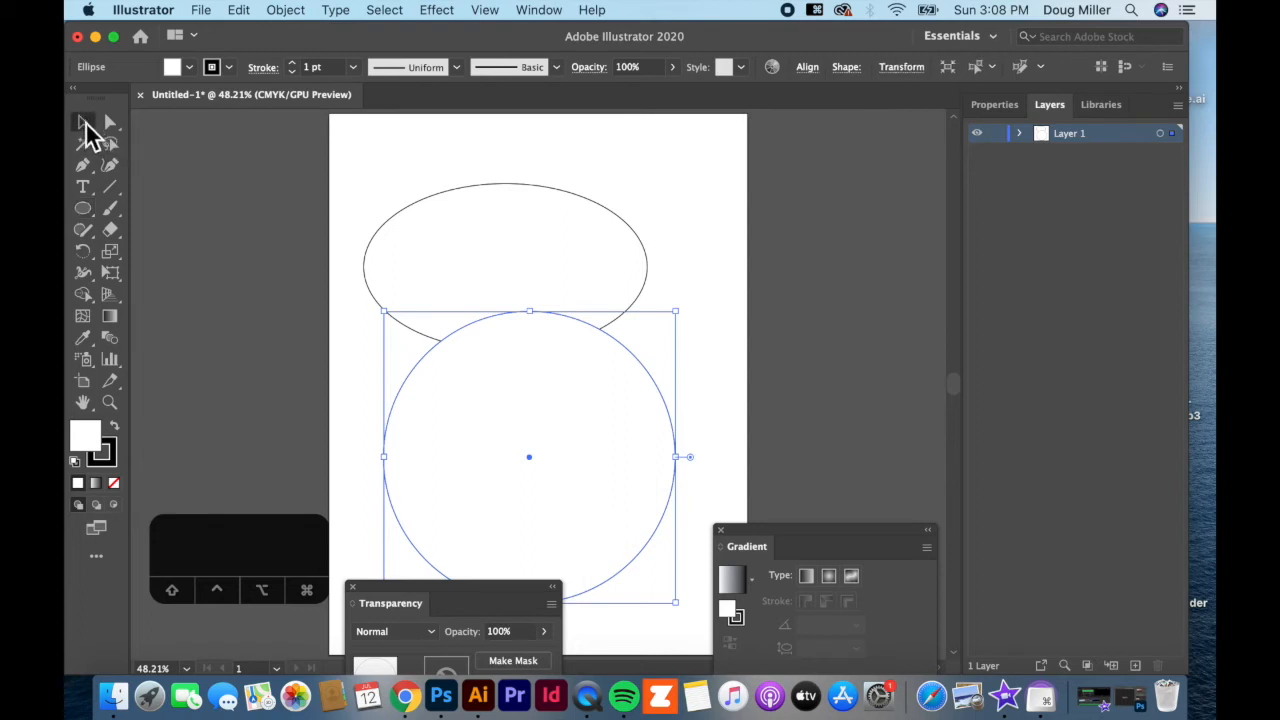
left_click_drag(456, 402, 432, 216)
key("BackSpace")
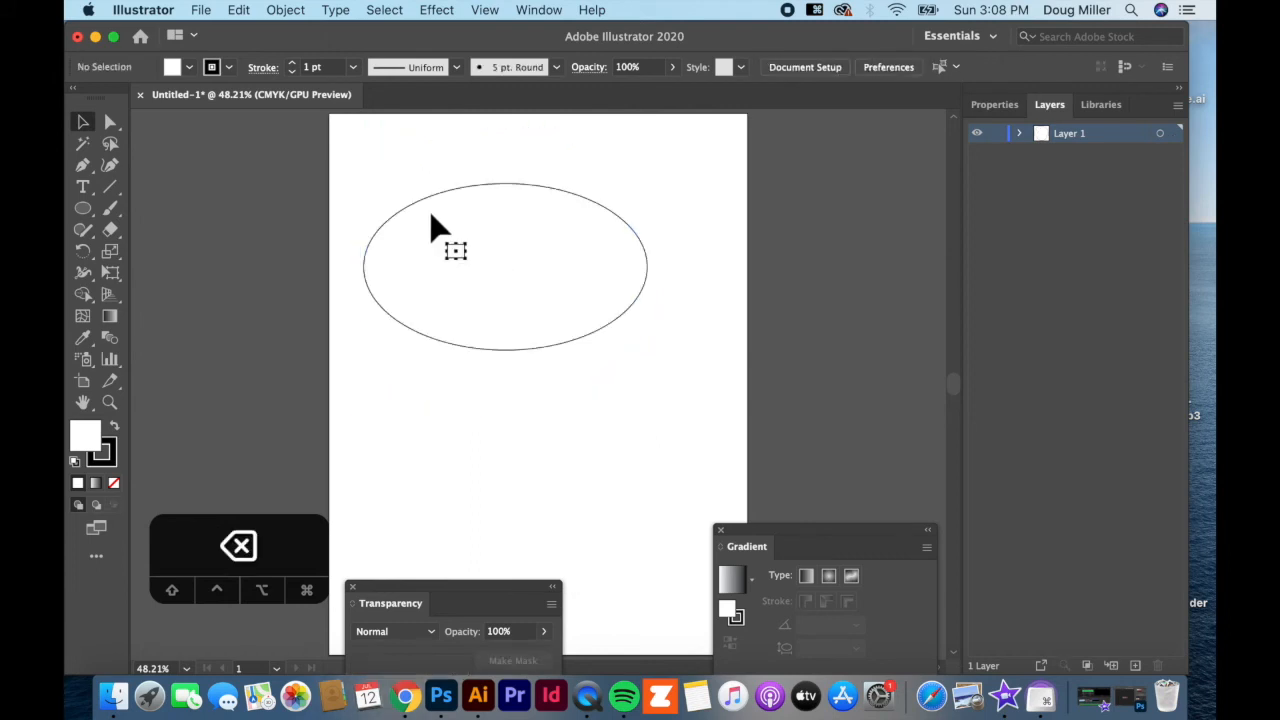
left_click(432, 216)
key("BackSpace")
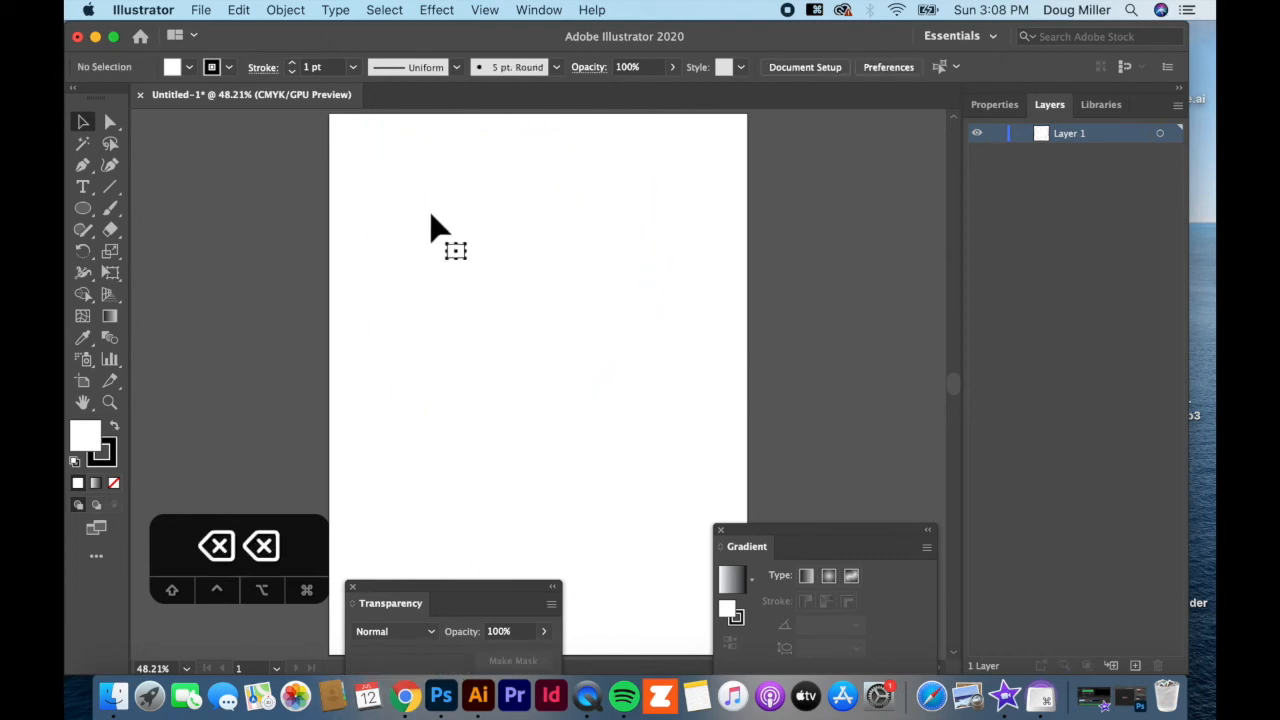
Draw a perfect circle at the upper left, then delete it
left_click(83, 208)
left_click_drag(405, 210, 615, 432)
left_click(83, 122)
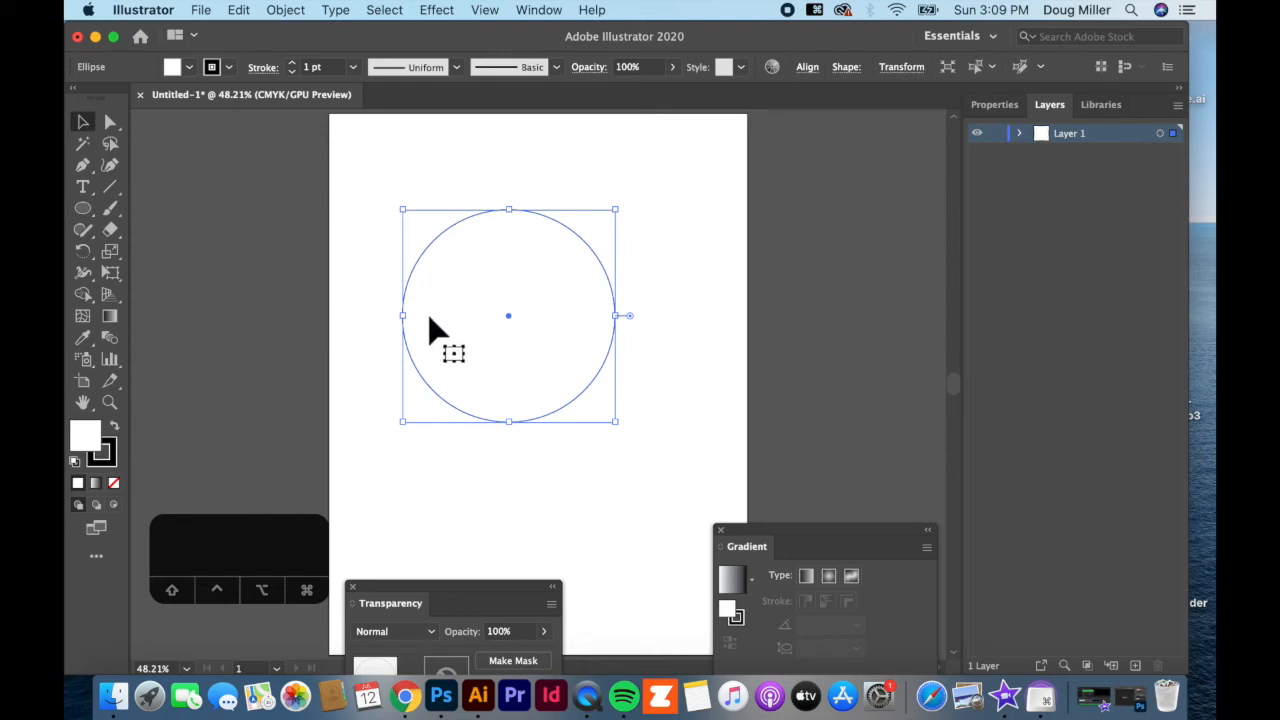
key("BackSpace")
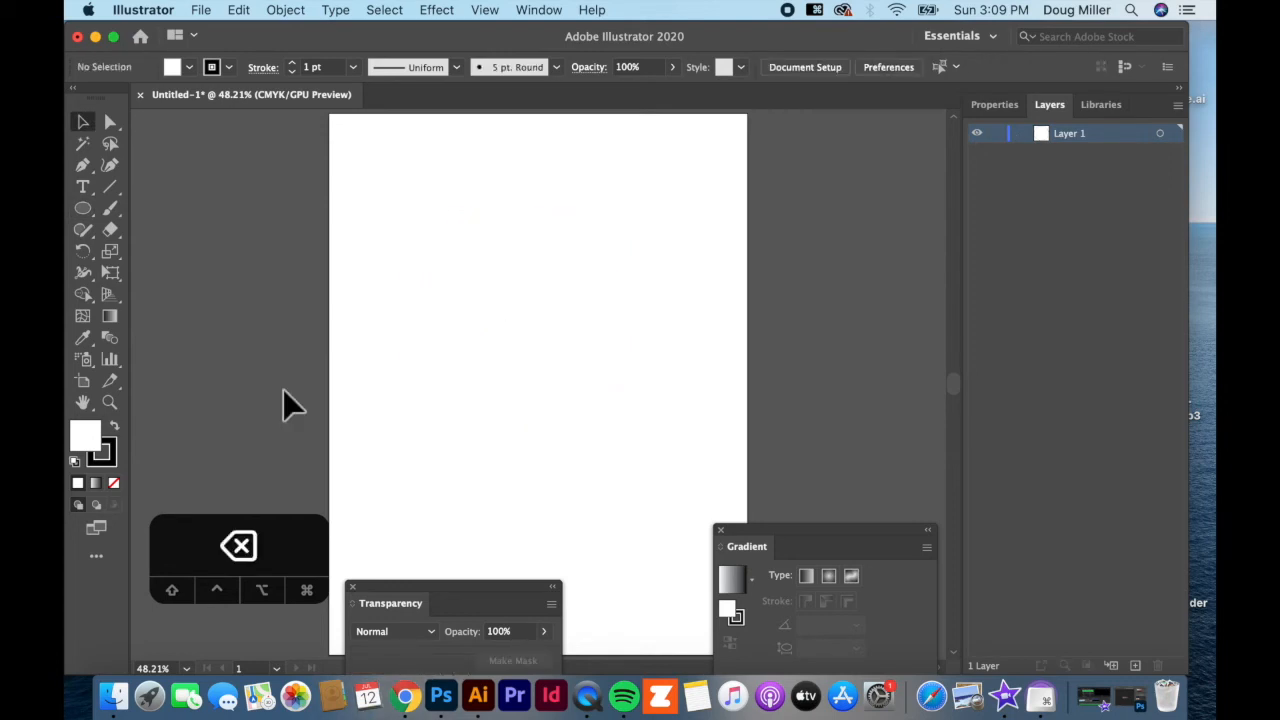
Draw a six-sided polygon, rotate it slightly, then delete it
left_click_drag(84, 215, 137, 271)
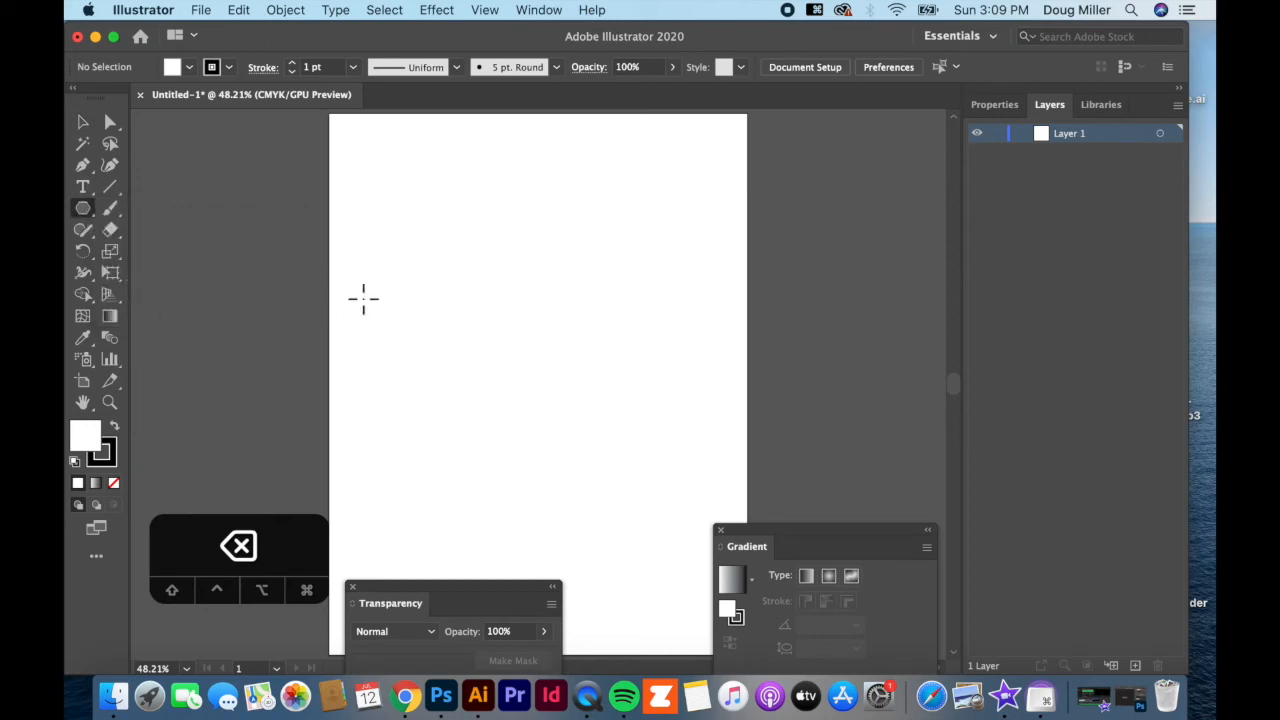
left_click_drag(462, 301, 541, 242)
key("Up")
key("Up")
key("Up")
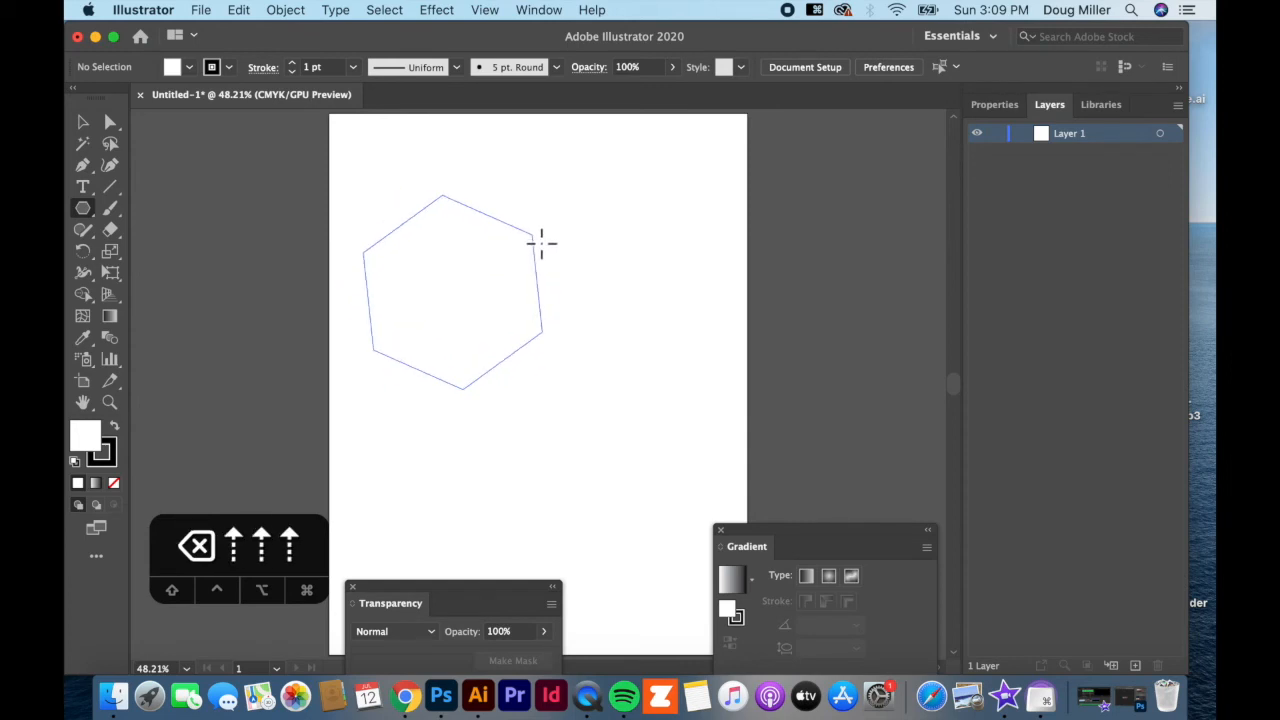
left_click_drag(541, 242, 571, 257)
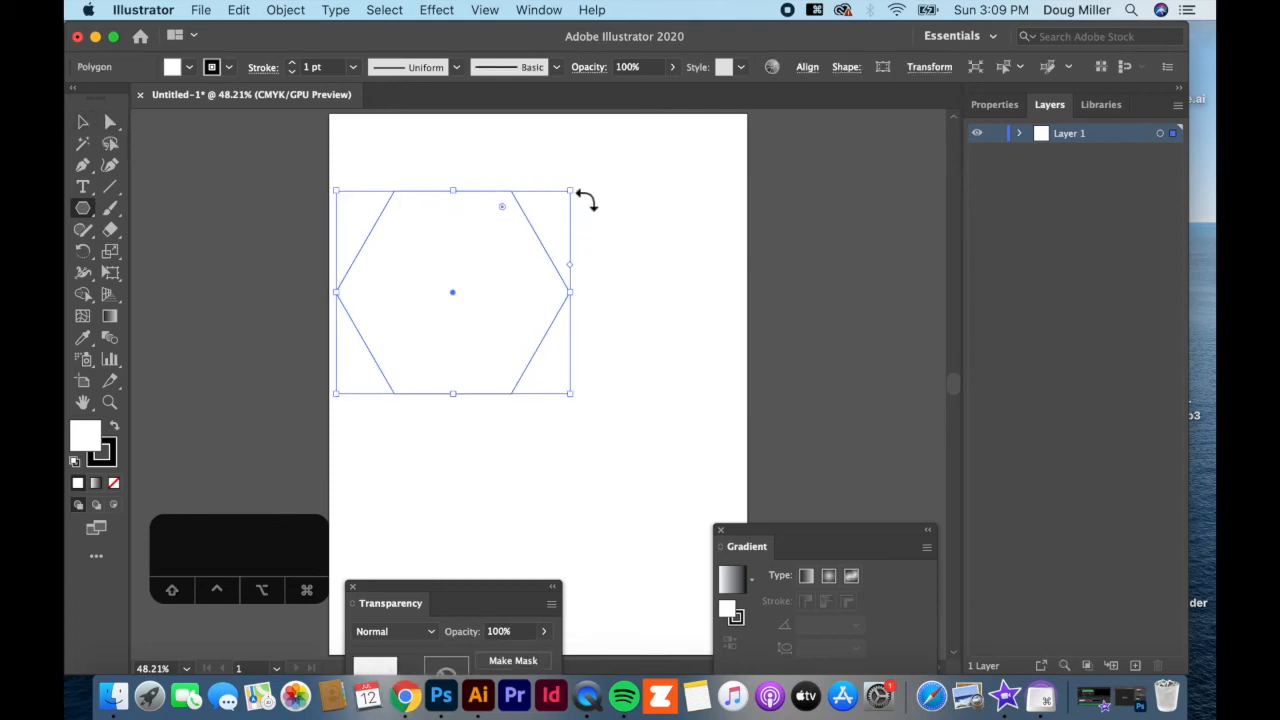
left_click_drag(580, 194, 538, 437)
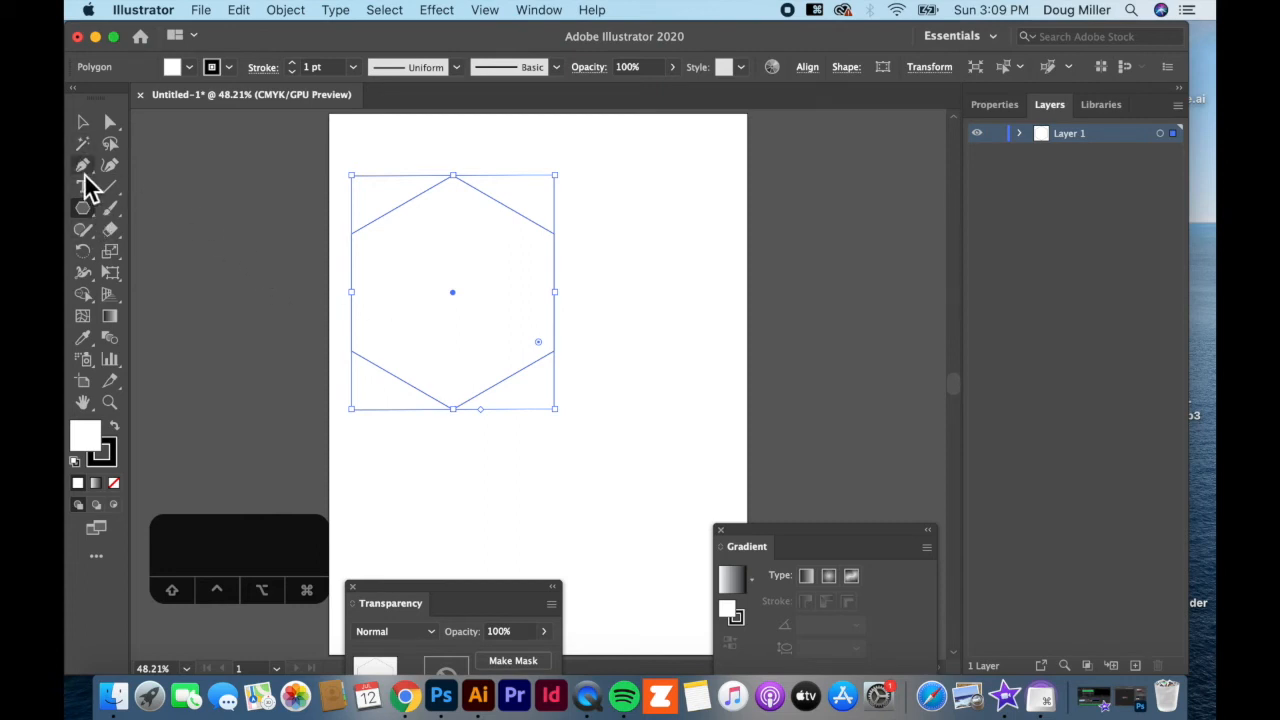
key("BackSpace")
Begin dragging out a new hexagon near the artboard's upper left
key("backslash")
left_click(88, 210)
left_click_drag(410, 257, 461, 337)
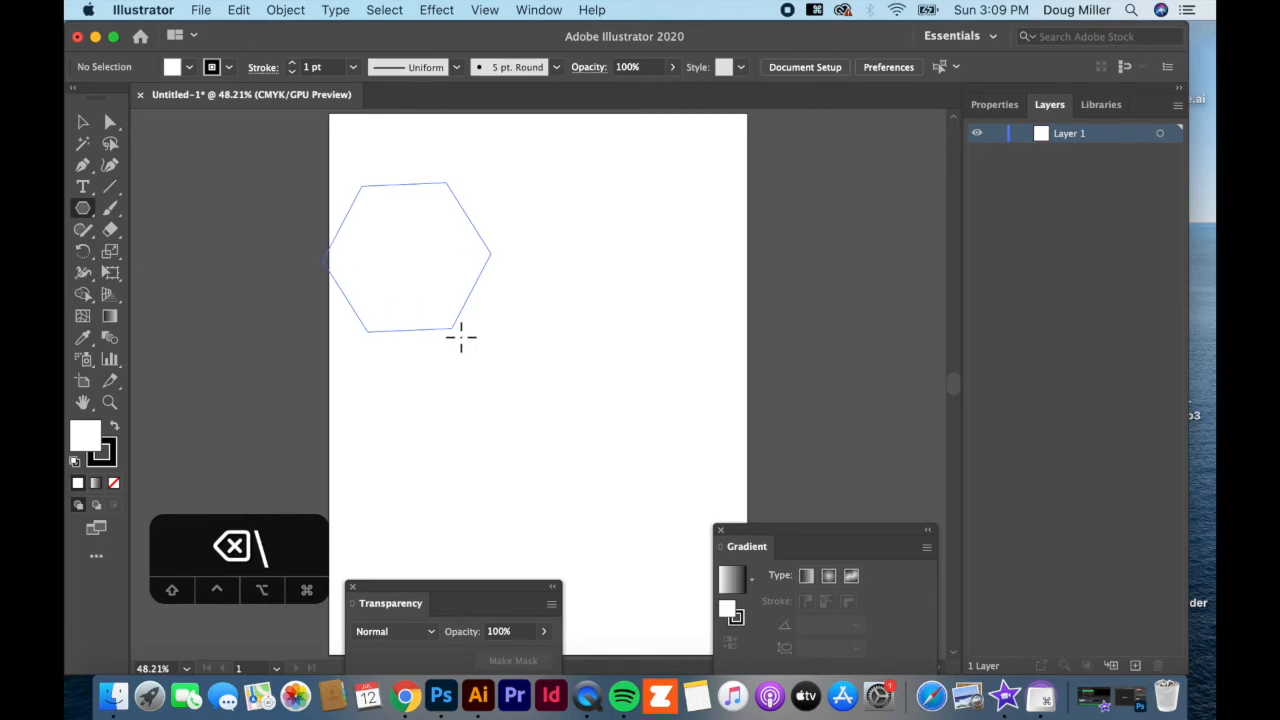
Turn the polygon into an upright three-sided triangle and round its corners
key("Up")
left_click_drag(461, 337, 461, 337)
key("Up")
key("Up")
key("Down")
key("Down")
key("Down")
key("Down")
key("Down")
key("Down")
key("Up")
key("Up")
key("Up")
key("Down")
key("Down")
key("Down")
key("shift")
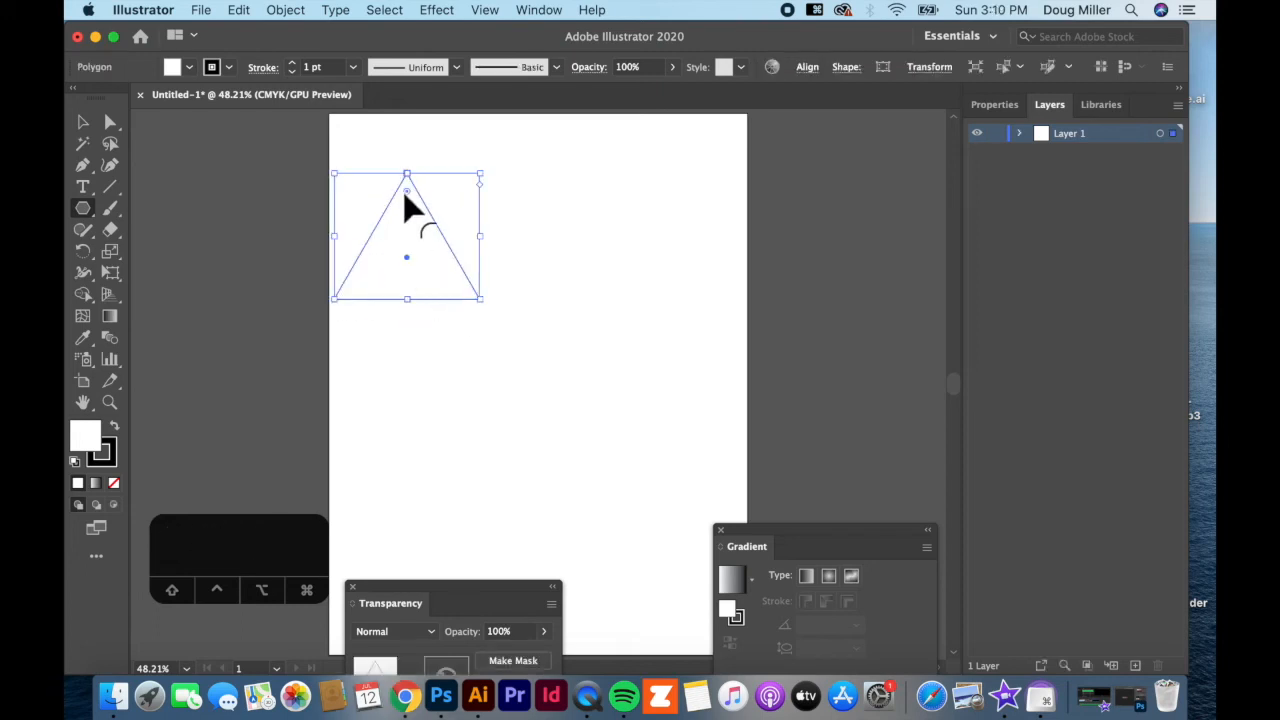
left_click_drag(406, 191, 408, 225)
Create an 11-sided polygon through the Polygon dialog's Sides setting
left_click(488, 401)
left_click(591, 350)
left_click(591, 349)
left_click(591, 349)
left_click(591, 349)
left_click(591, 350)
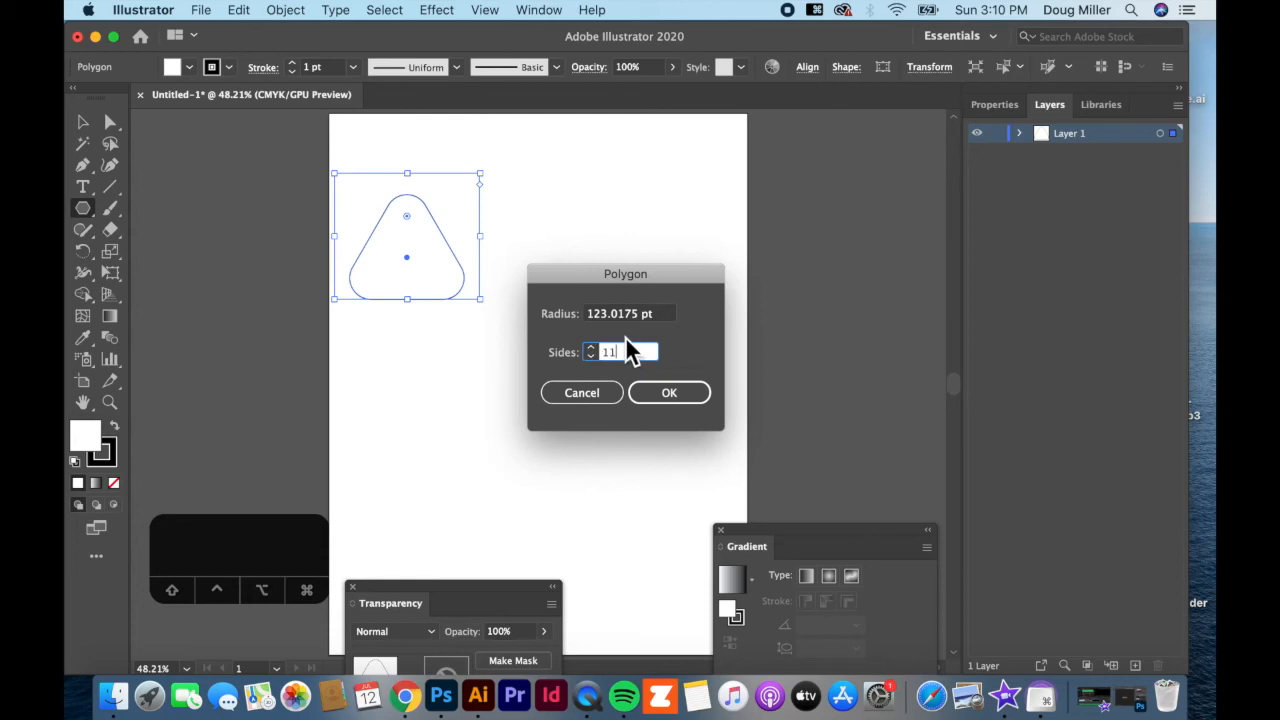
left_click(667, 396)
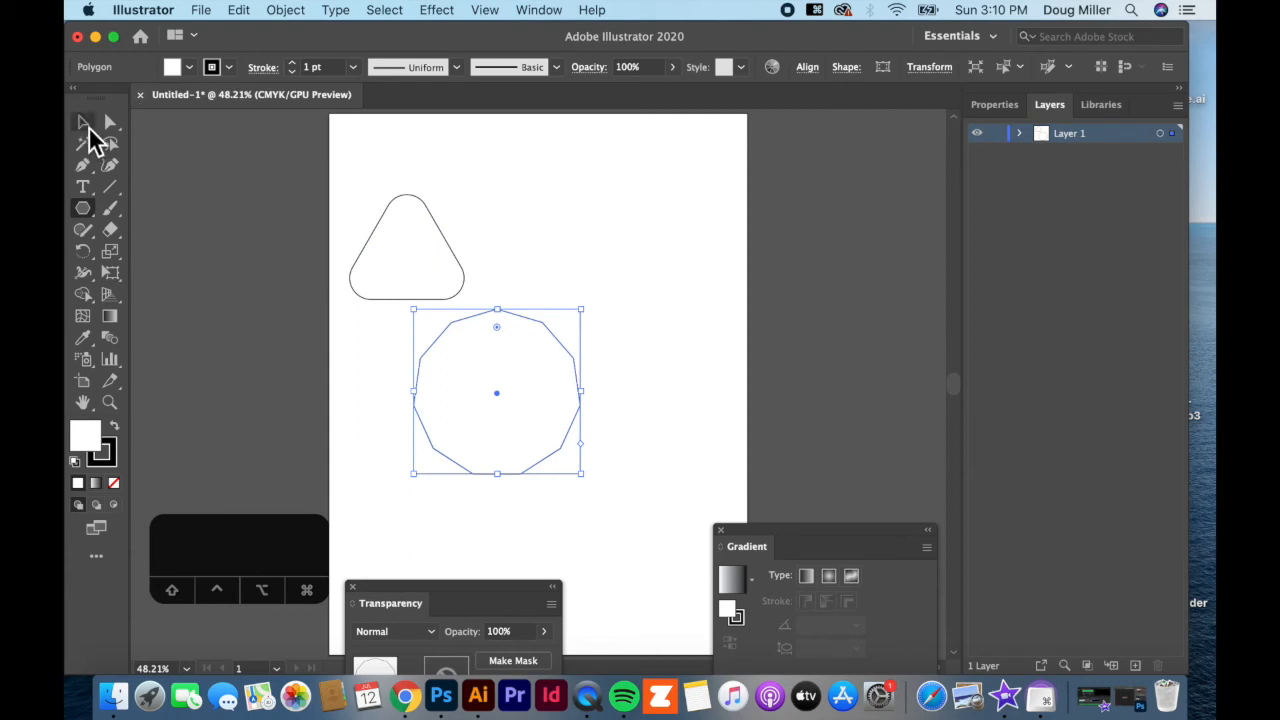
Delete the 11-sided polygon and the rounded triangle
left_click(83, 122)
left_click(600, 314)
left_click(565, 375)
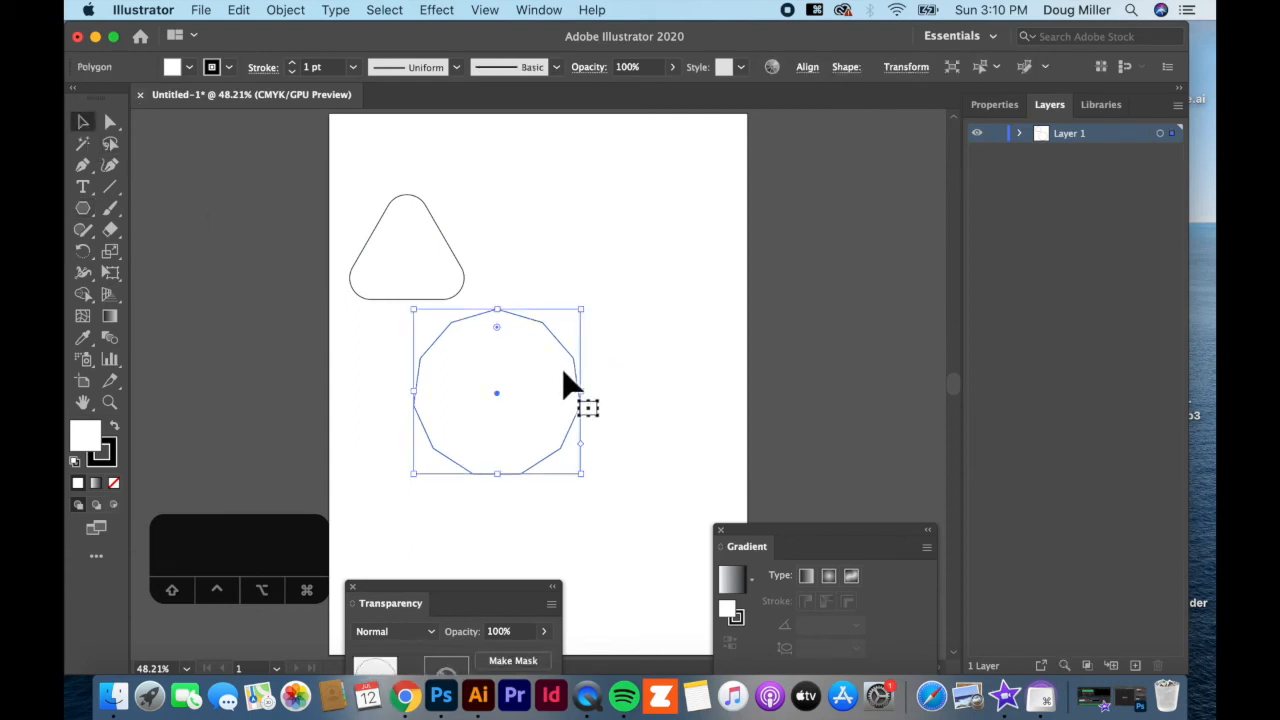
key("BackSpace")
left_click(447, 269)
key("BackSpace")
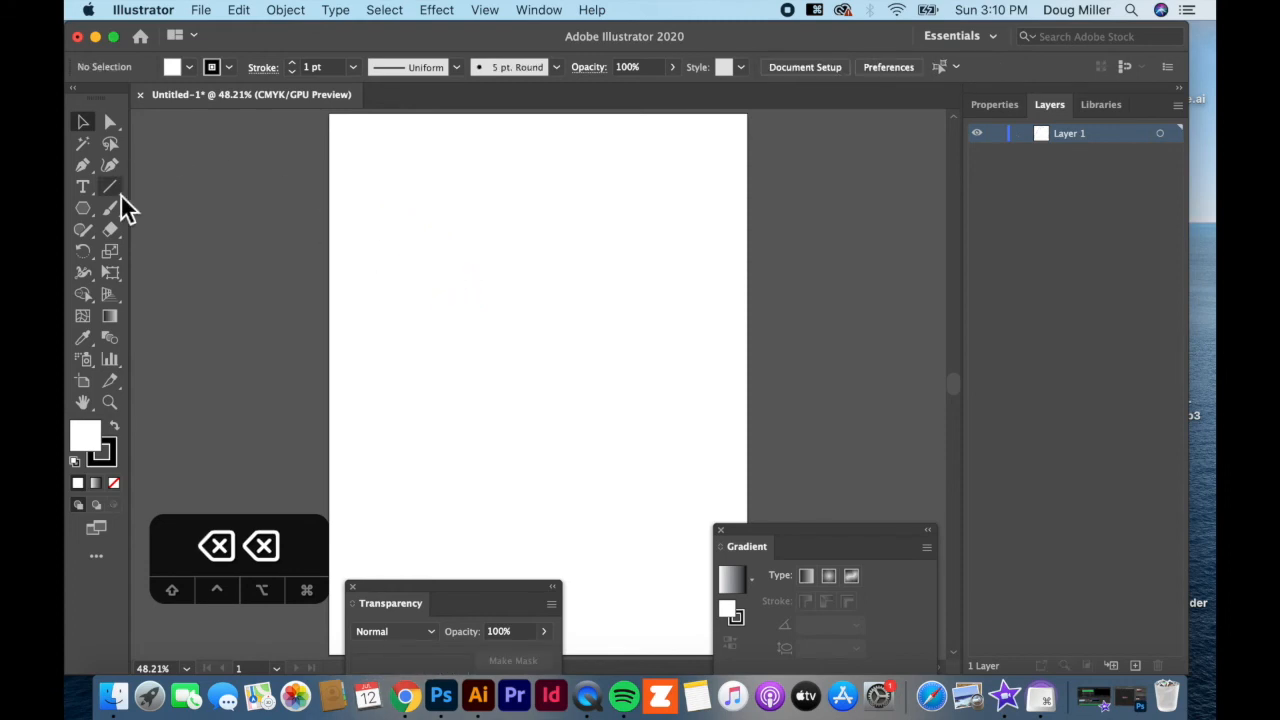
With the Star tool, draw five-point stars at the centre, lower right, top right, lower left (tilted) and left edge
left_click_drag(90, 208, 174, 306)
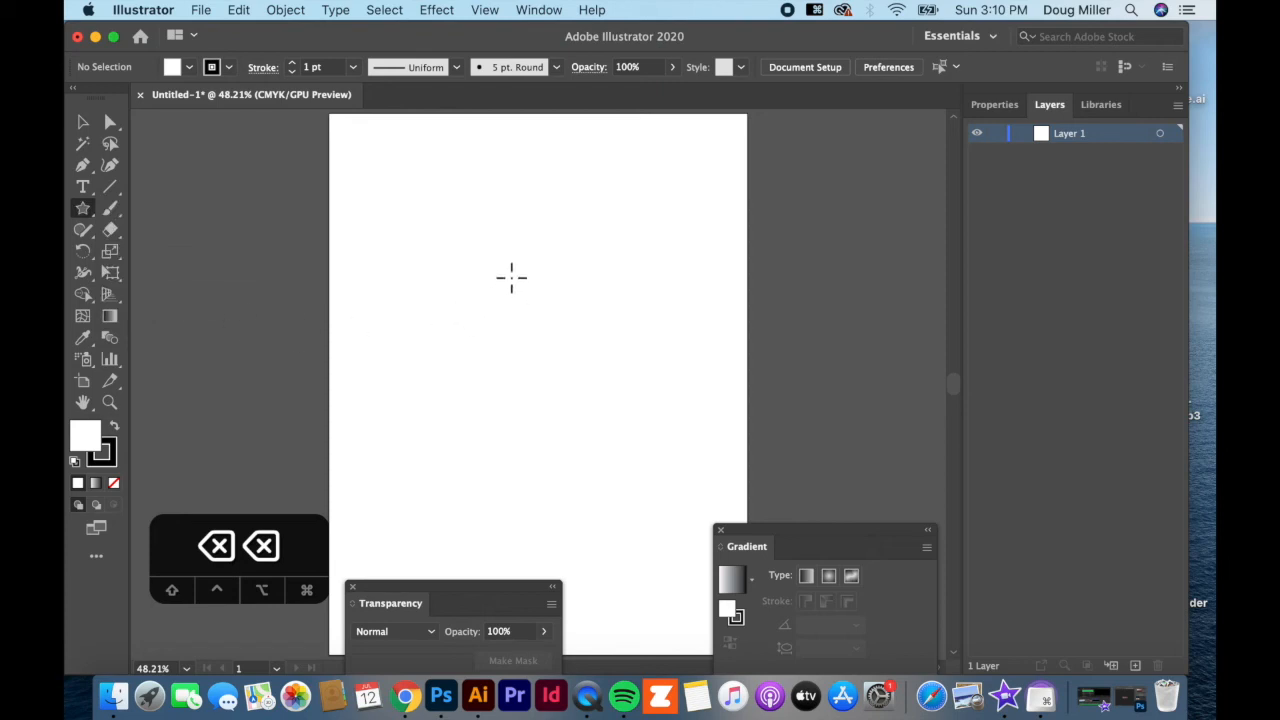
left_click_drag(503, 293, 507, 212)
left_click_drag(630, 398, 677, 453)
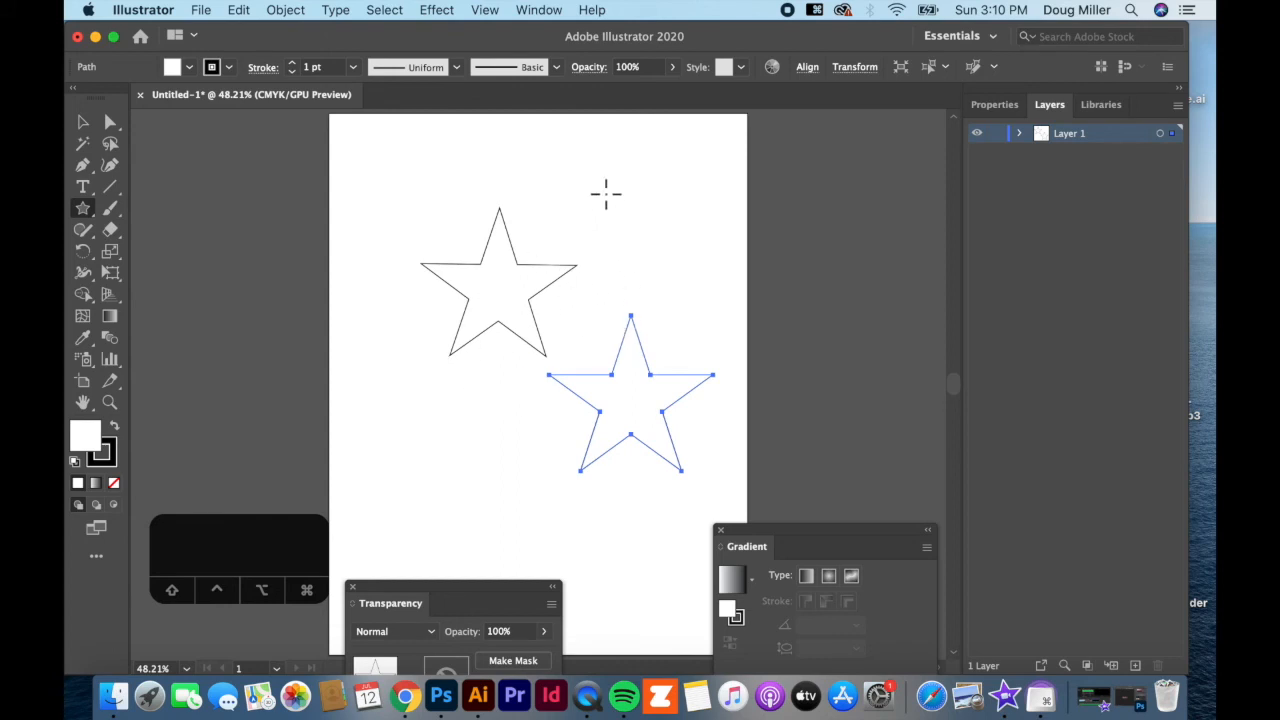
left_click_drag(620, 206, 661, 267)
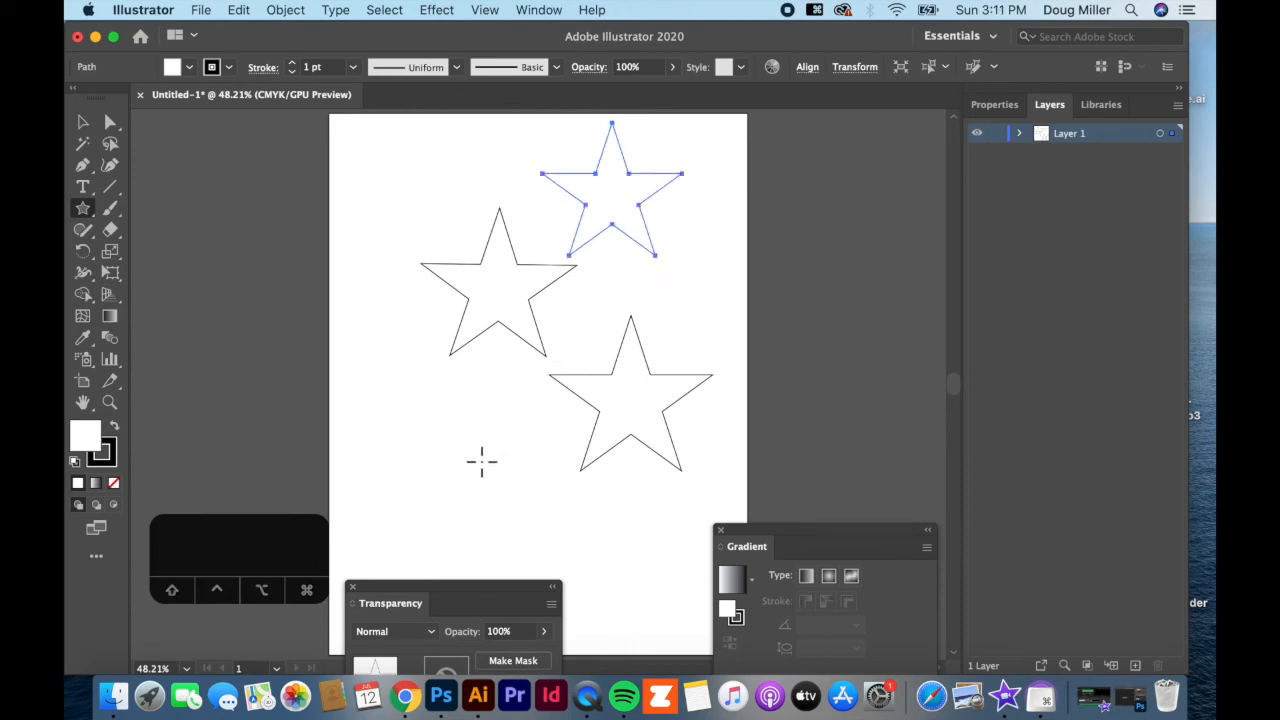
left_click_drag(439, 425, 325, 403)
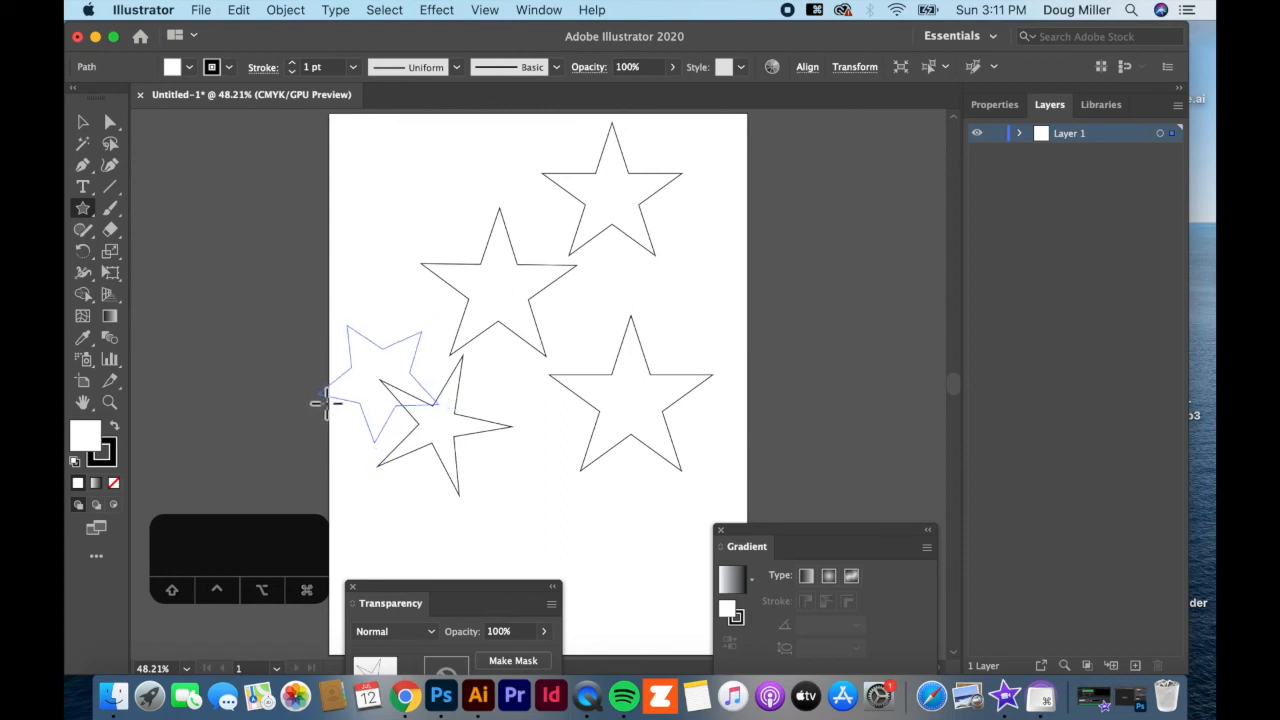
left_click_drag(325, 403, 316, 400)
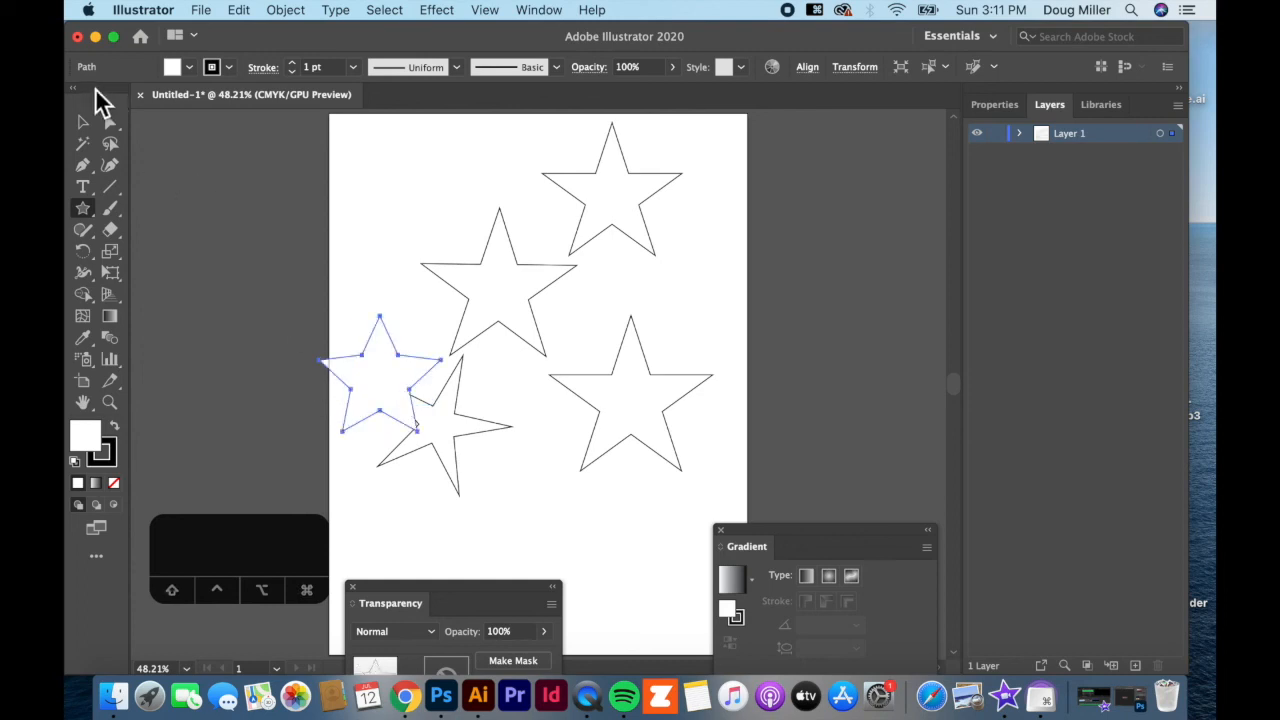
Drag the newest star into the top-left corner, then draw a large five-point star overhanging the left edge
left_click(84, 122)
left_click_drag(366, 357, 383, 195)
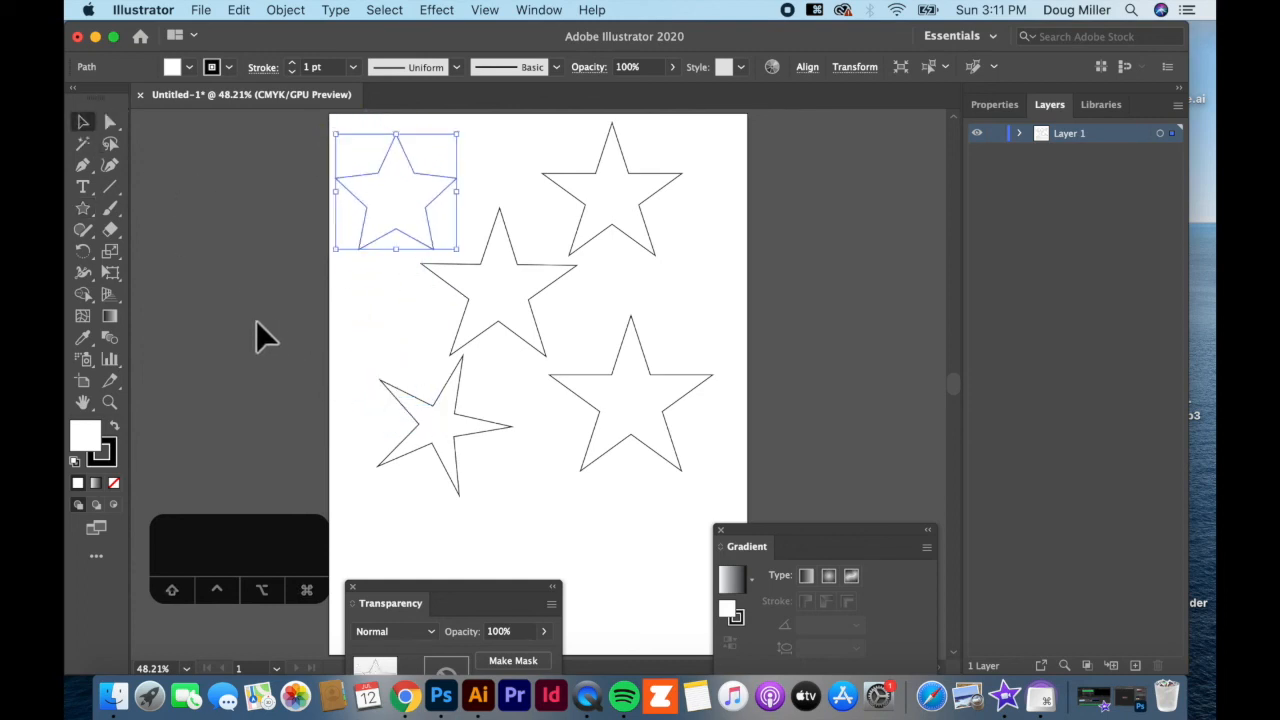
left_click(83, 208)
left_click_drag(360, 345, 441, 423)
key("Up")
key("Up")
key("Up")
key("Up")
key("Down")
key("Down")
key("Down")
key("Down")
key("Down")
key("Down")
key("Up")
left_click_drag(91, 211, 164, 319)
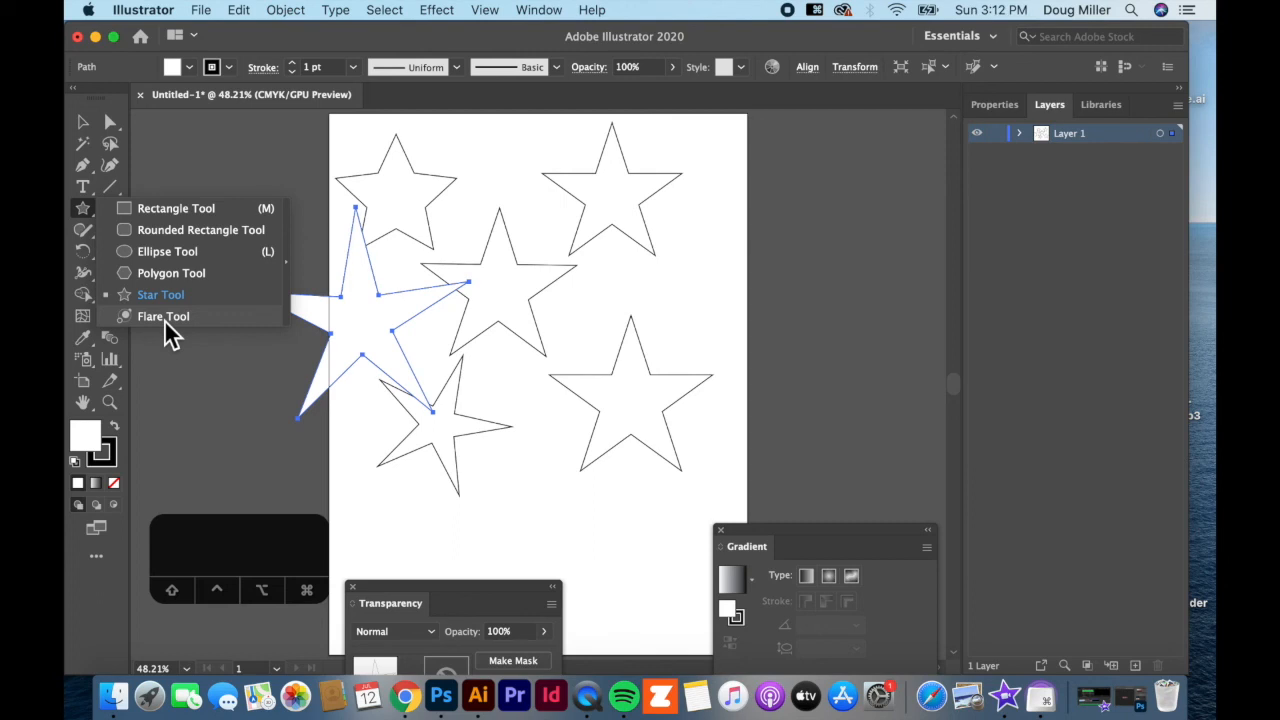
left_click(164, 317)
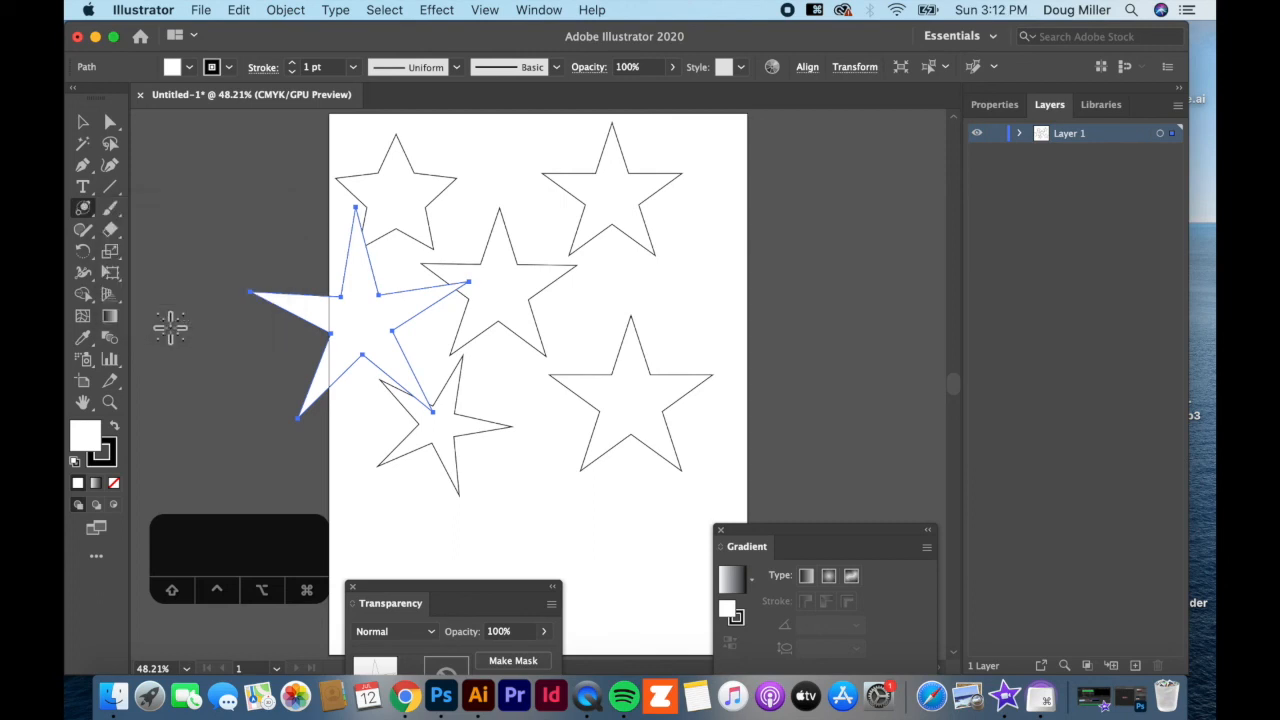
left_click_drag(91, 209, 151, 210)
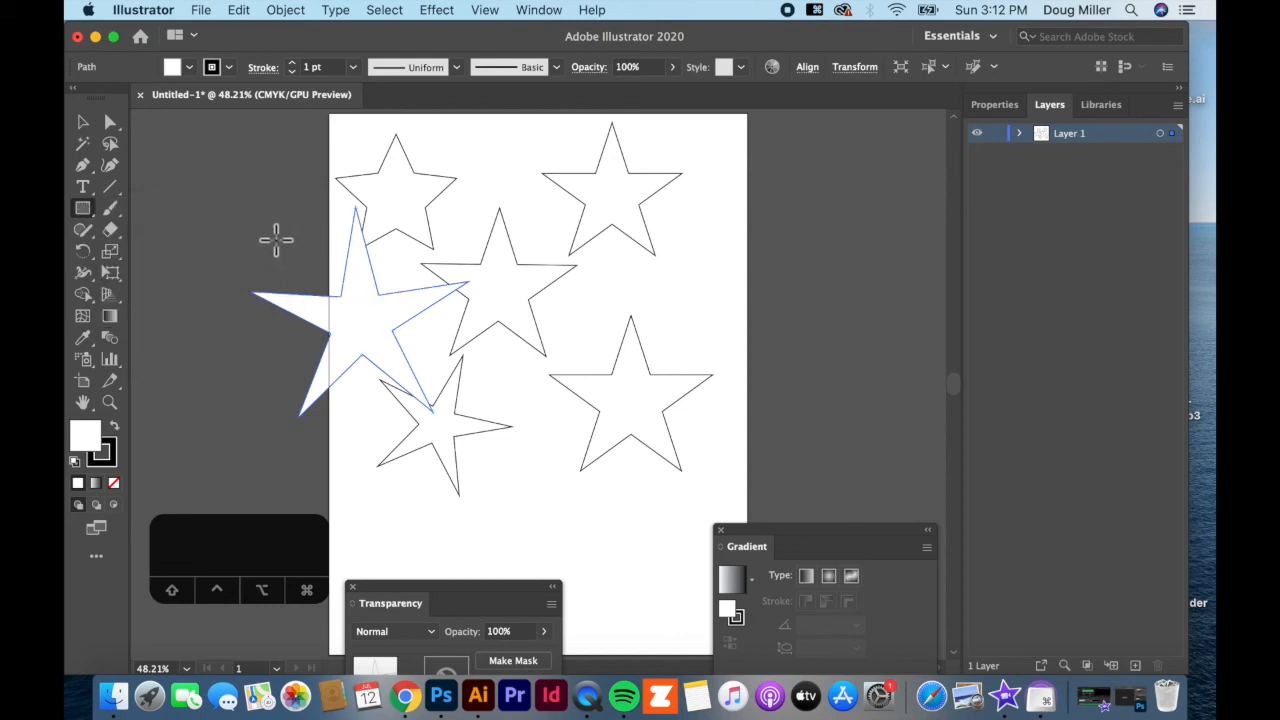
left_click_drag(91, 222, 175, 299)
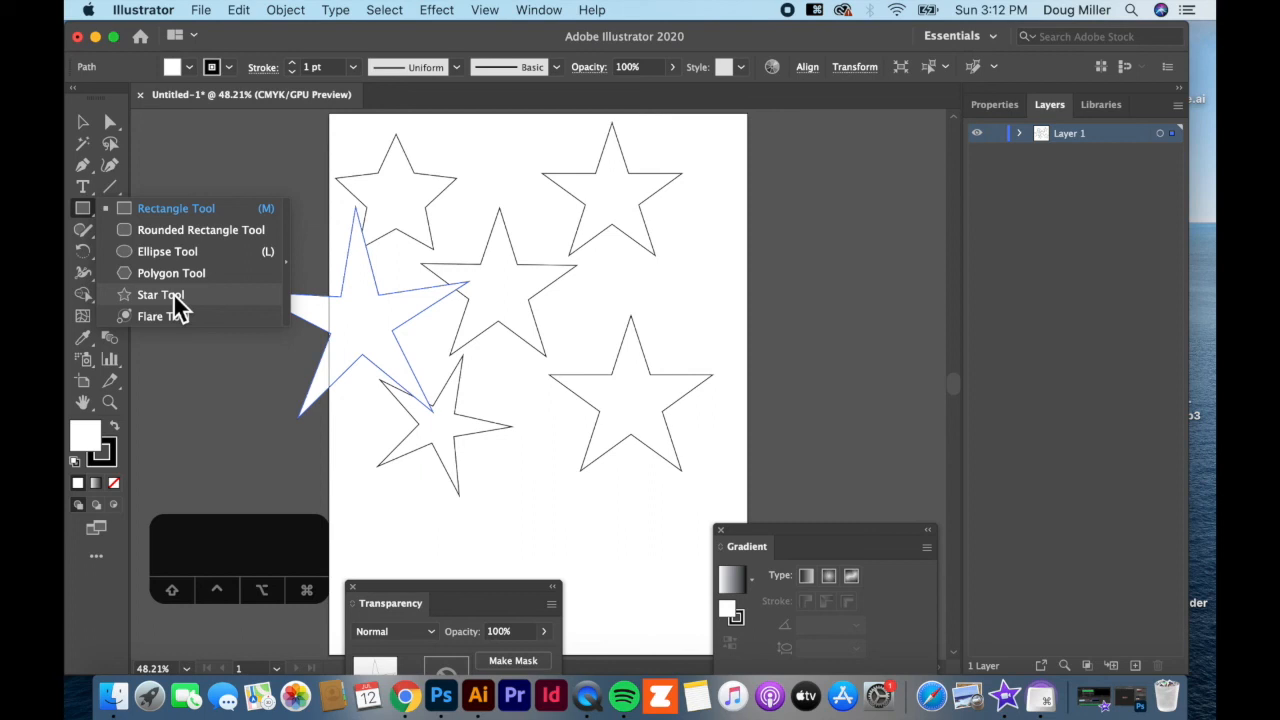
left_click_drag(174, 296, 175, 297)
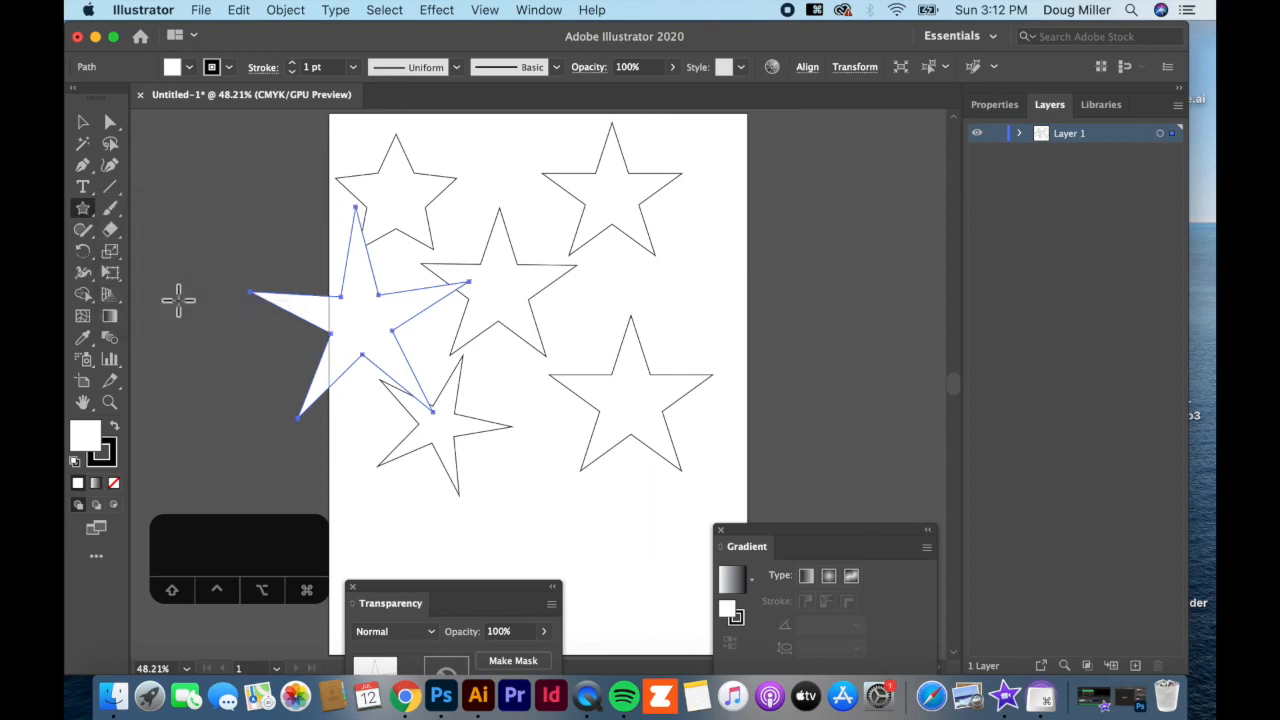